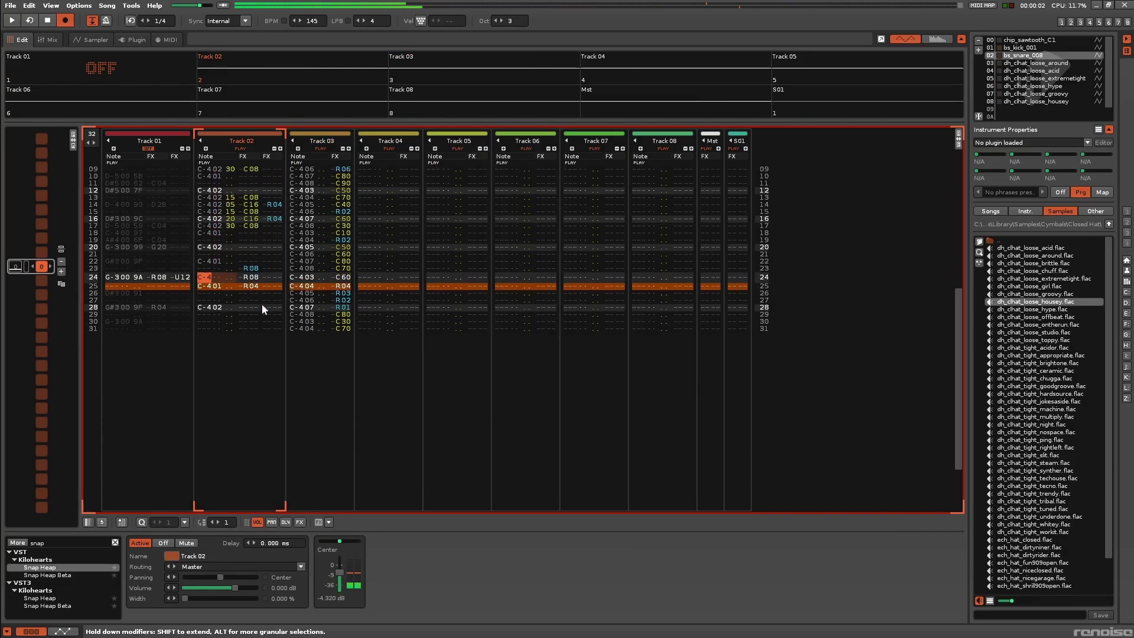
- Undo the last edits around line 24 of Track 02 and delete the R04 retriggers on lines 02 and 06
{"action": "key", "text": "ctrl+z"}
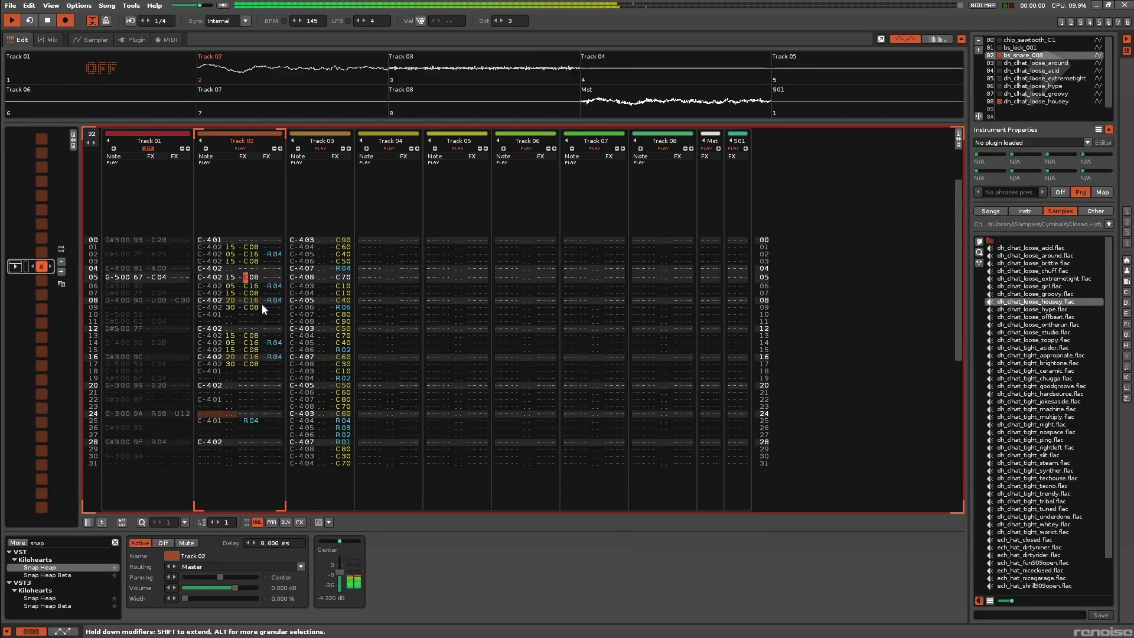
{"action": "key", "text": "space"}
{"action": "key", "text": "ctrl+v"}
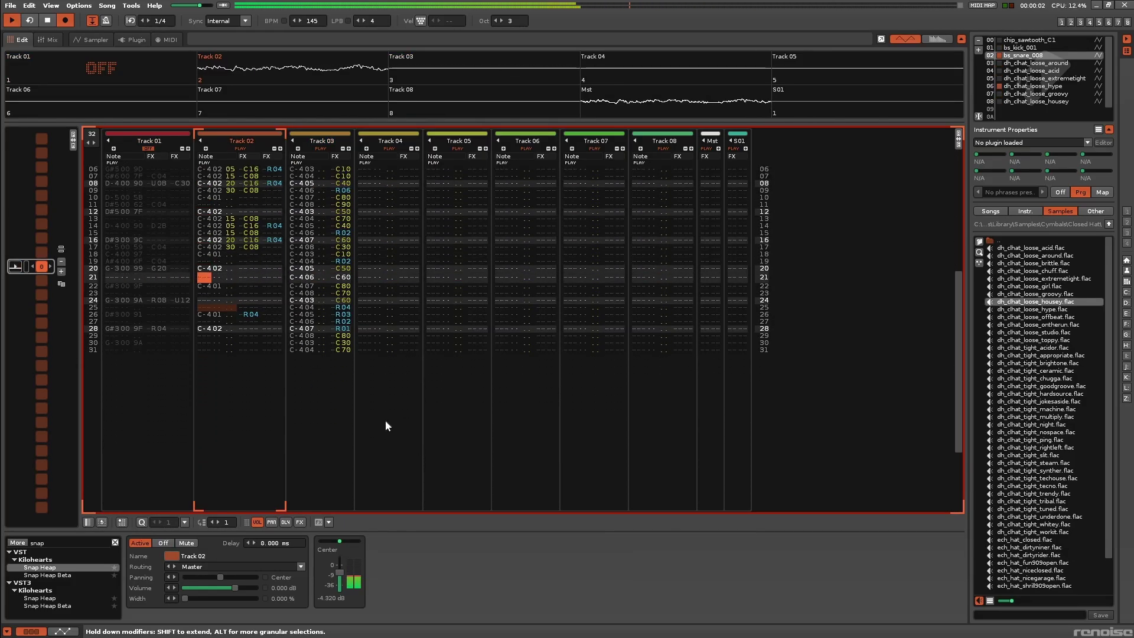
{"action": "key", "text": "ctrl+z"}
{"action": "left_click_drag", "start_coordinate": [264, 247], "coordinate": [280, 247]}
{"action": "key", "text": "Delete"}
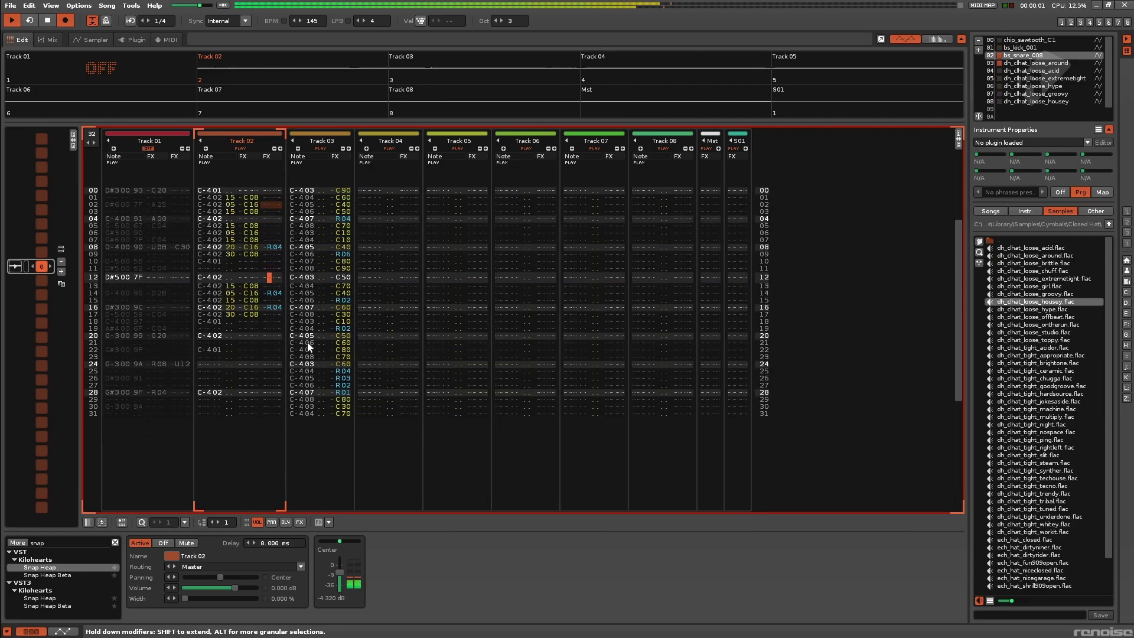
- Audition SM101_brk_Bangy Drummer_110bpm.flac in the sample library's Breaks folder and add it as a new instrument through line 00 of Track 04
{"action": "double_click", "coordinate": [1007, 242]}
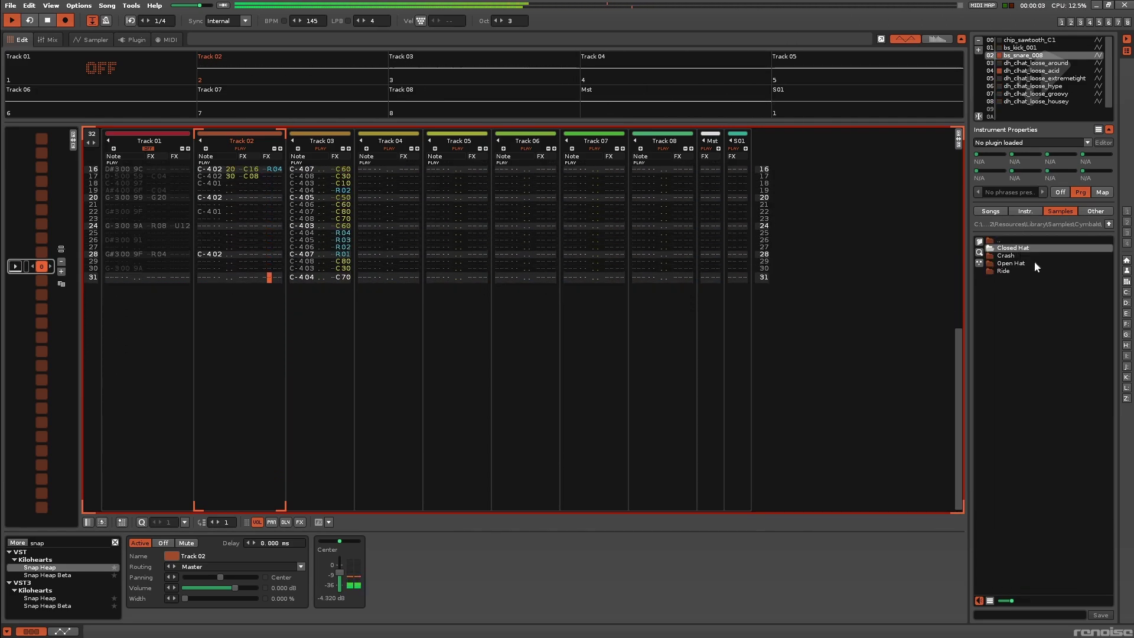
{"action": "double_click", "coordinate": [998, 244]}
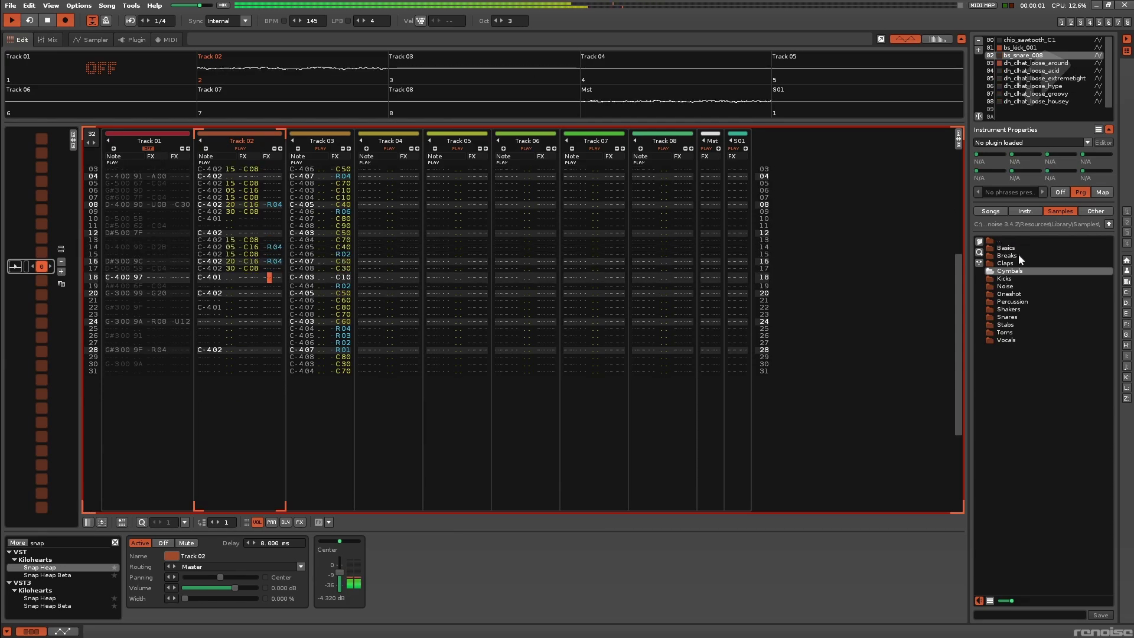
{"action": "left_click", "coordinate": [1009, 256]}
{"action": "double_click", "coordinate": [1008, 256]}
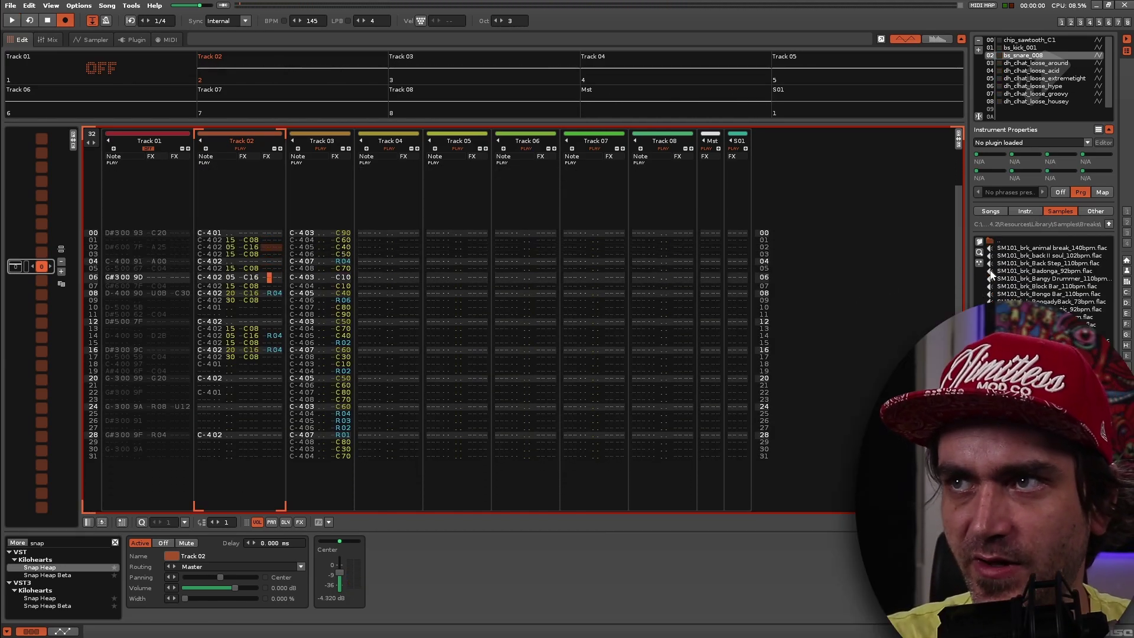
{"action": "left_click", "coordinate": [1033, 278]}
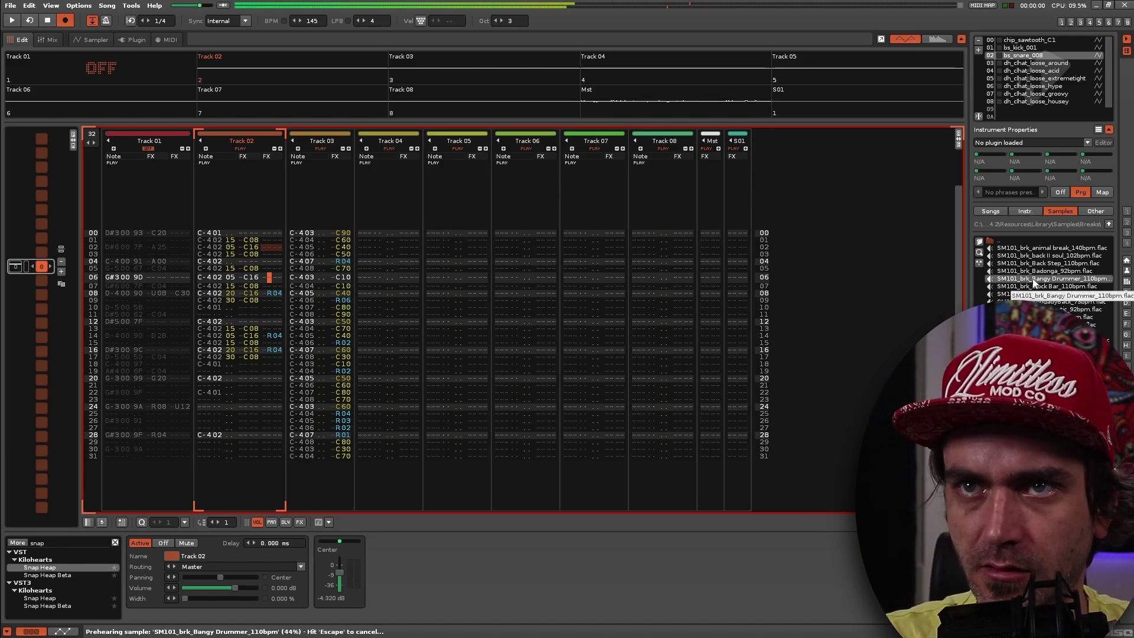
{"action": "left_click_drag", "start_coordinate": [1034, 284], "coordinate": [373, 236]}
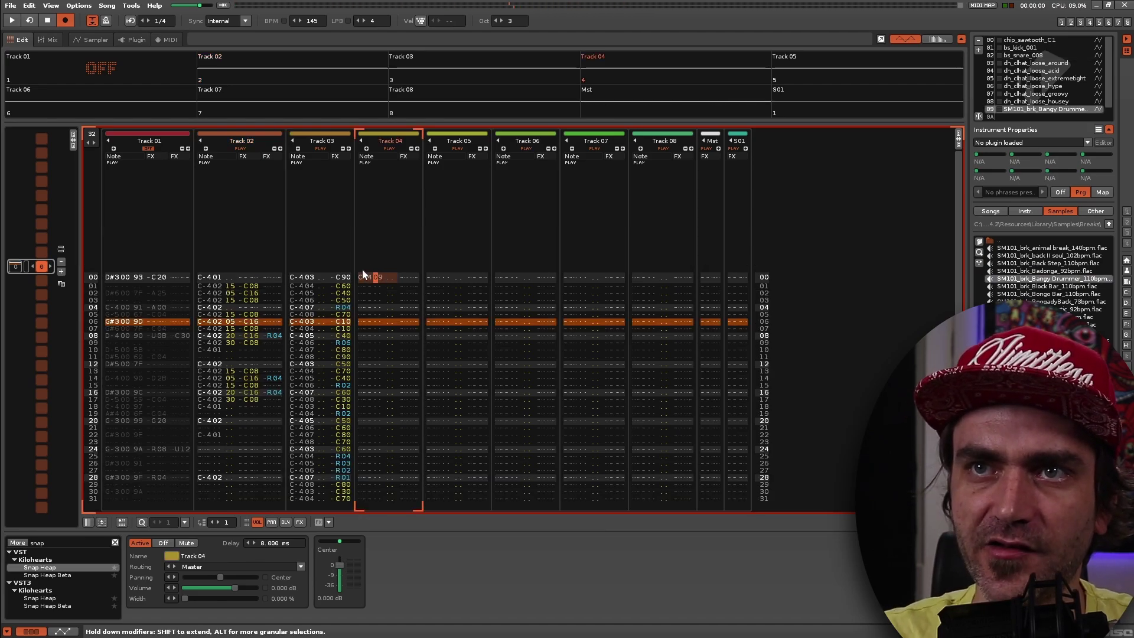
- Clear the note on line 00 of Track 04 and show the Bangy Drummer break's waveform in the Sampler
{"action": "key", "text": "Delete"}
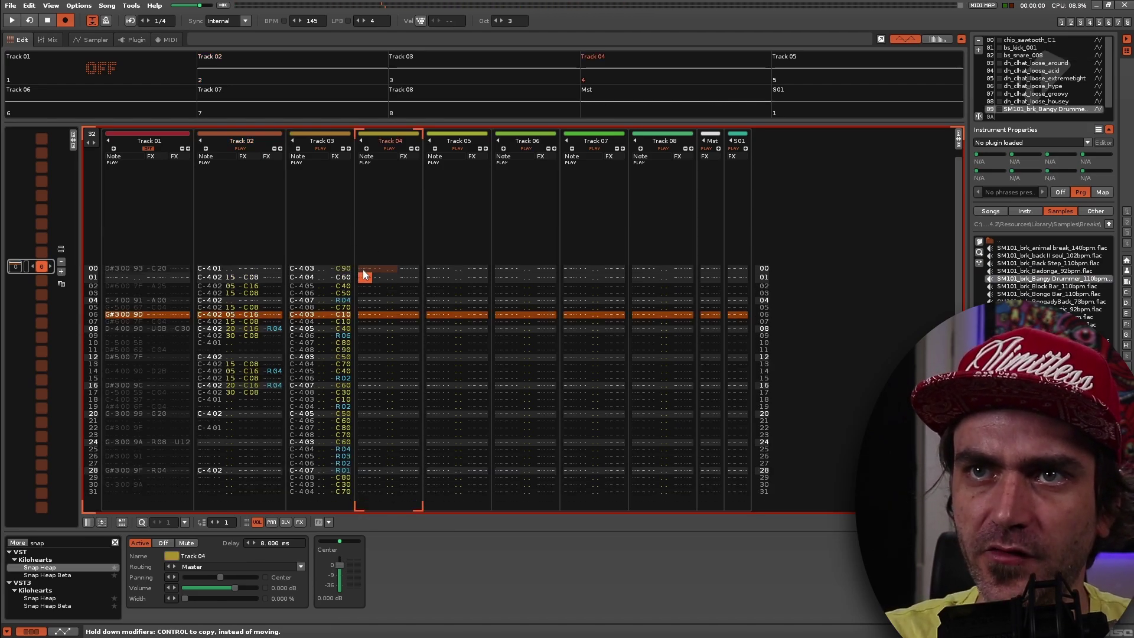
{"action": "key", "text": "Up"}
{"action": "left_click", "coordinate": [74, 39]}
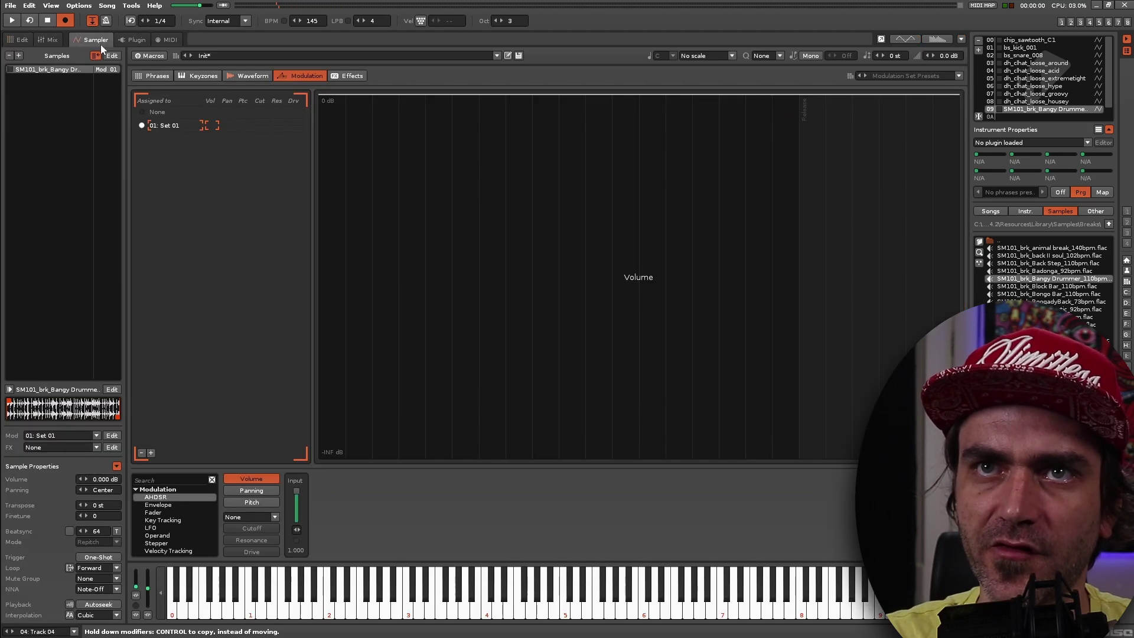
{"action": "left_click", "coordinate": [242, 77]}
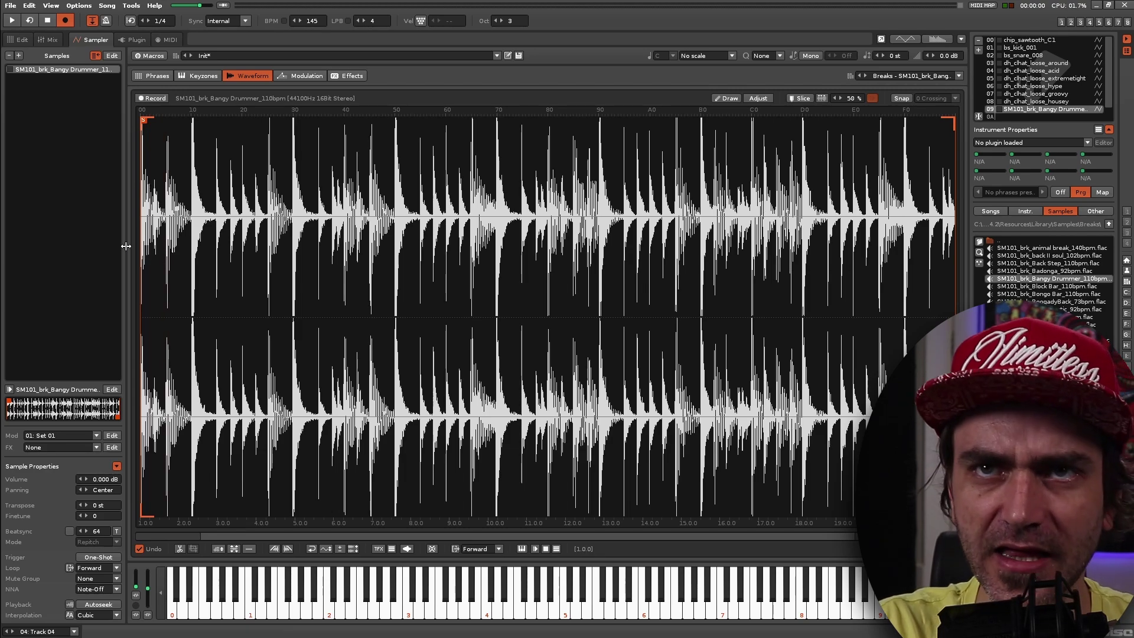
- Insert seven slice markers at the first drum hits of the Bangy Drummer waveform
{"action": "key", "text": "ctrl+k"}
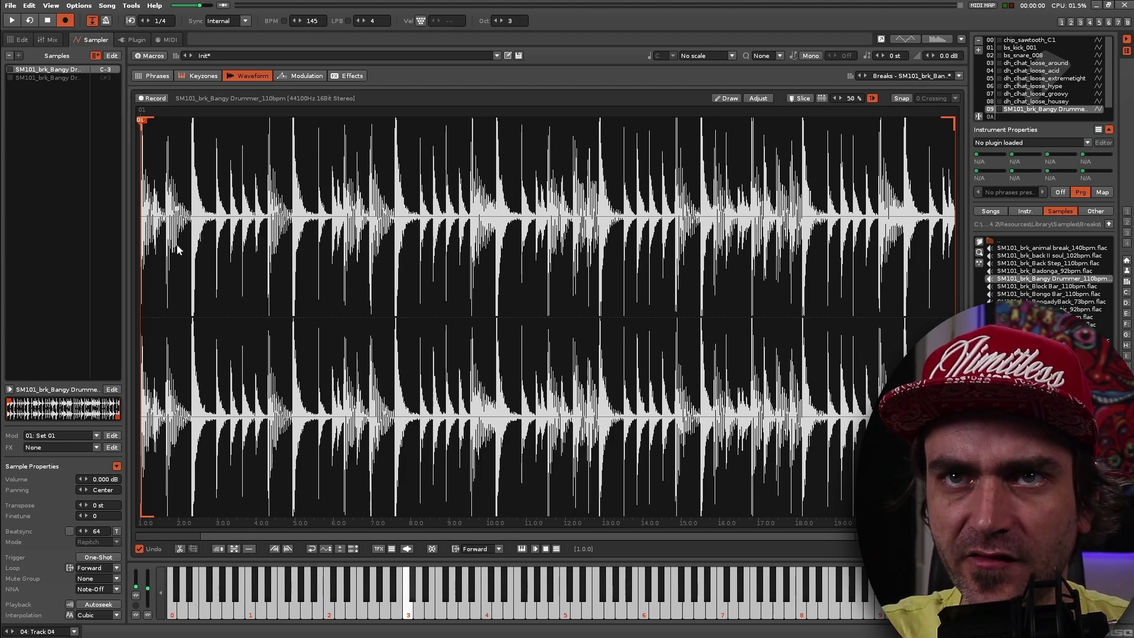
{"action": "key", "text": "ctrl+k"}
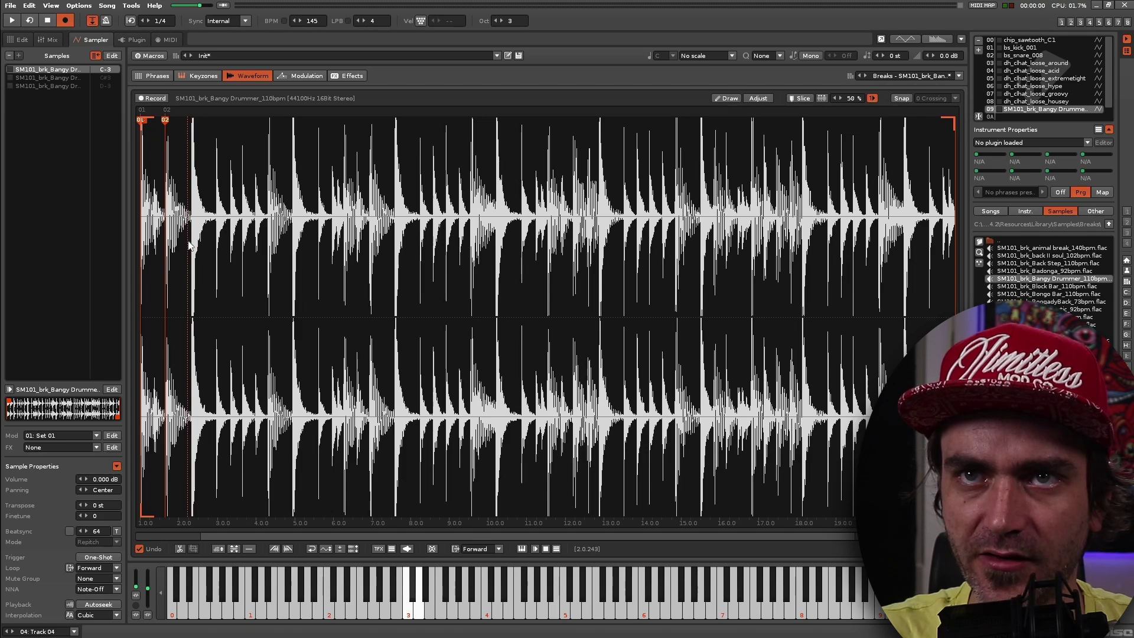
{"action": "key", "text": "ctrl+k"}
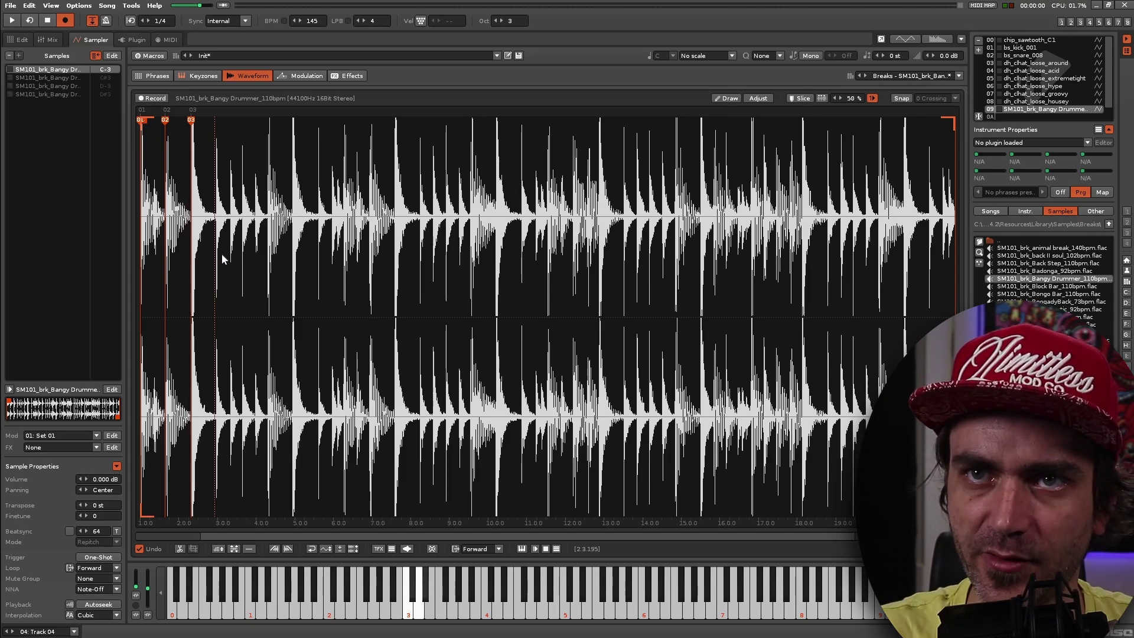
{"action": "key", "text": "ctrl+k"}
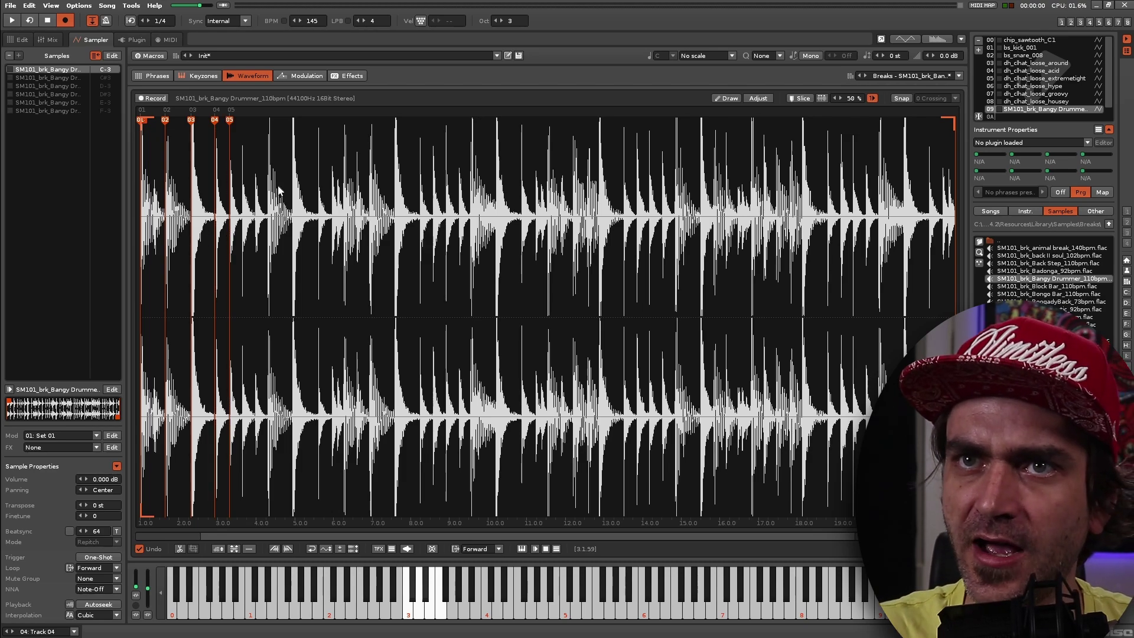
{"action": "left_click", "coordinate": [252, 228]}
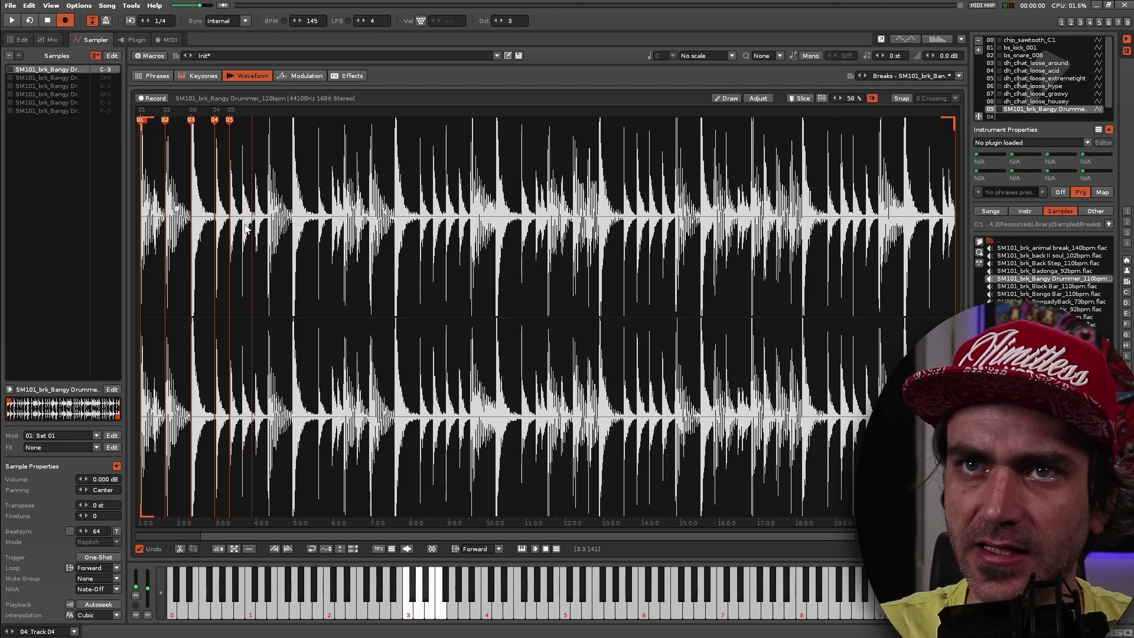
{"action": "left_click", "coordinate": [242, 227]}
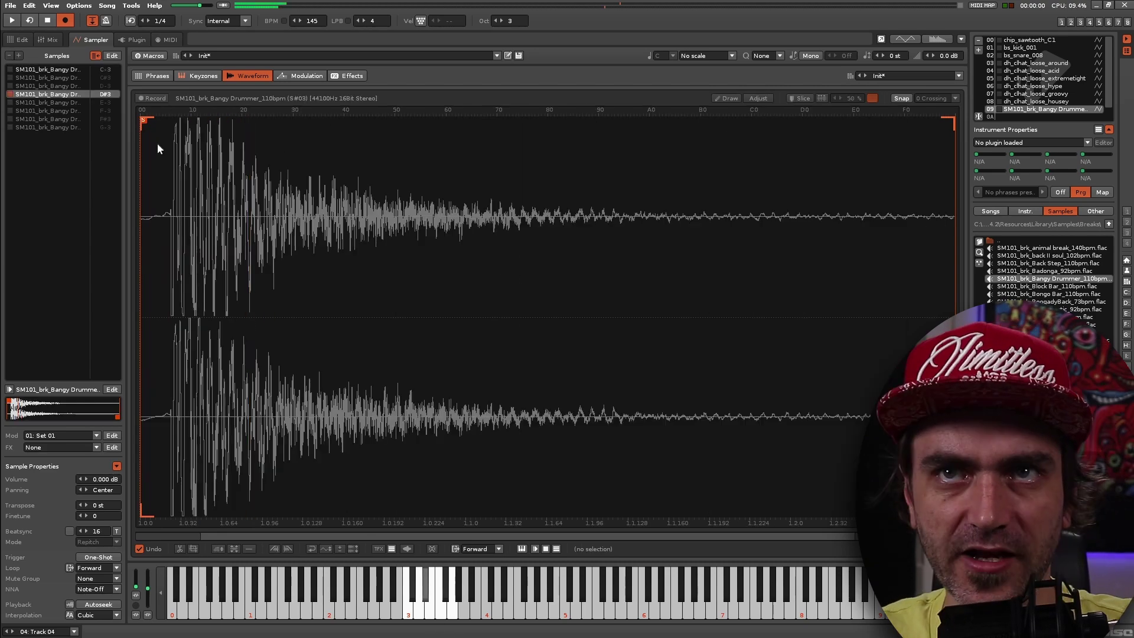
- Audition the slice on D#3 and examine how the slices are mapped across the keyzones
{"action": "key", "text": "d"}
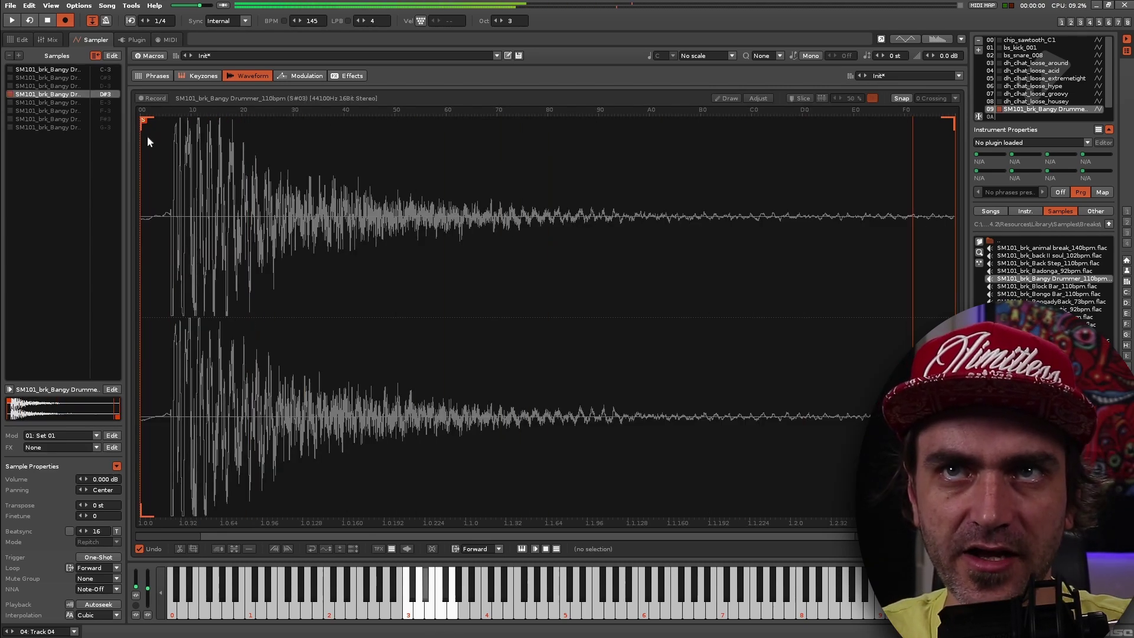
{"action": "left_click", "coordinate": [201, 79]}
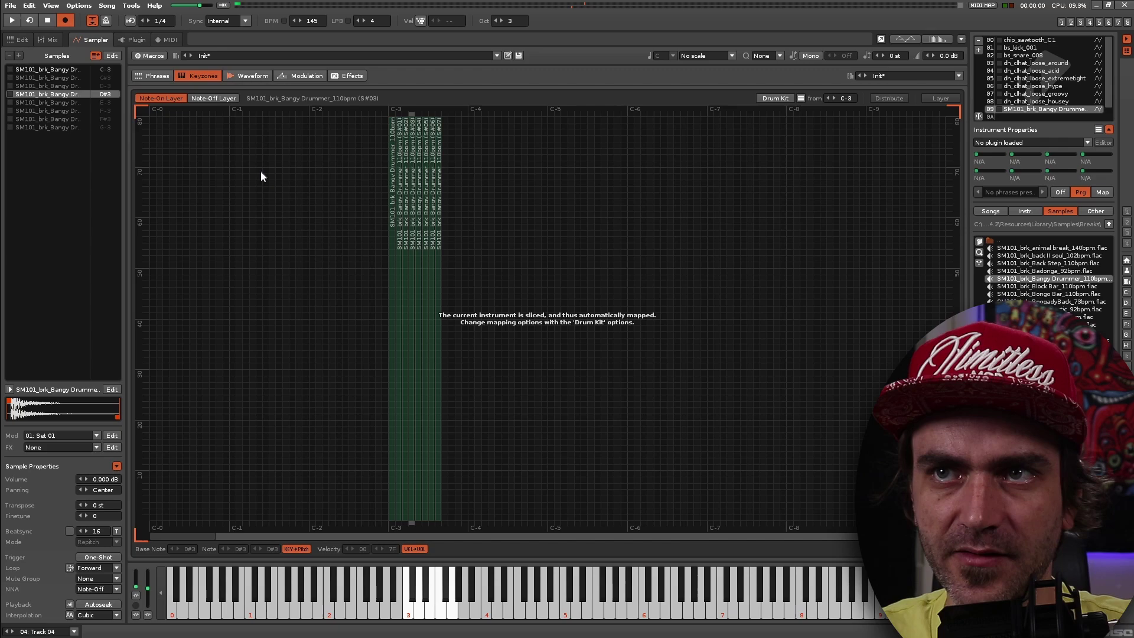
{"action": "left_click", "coordinate": [247, 76]}
- Align slice markers 02 to 05 exactly with the starts of their drum hits in the full break
{"action": "key", "text": "z"}
{"action": "scroll", "coordinate": [171, 270], "scroll_direction": "up", "scroll_amount": 6}
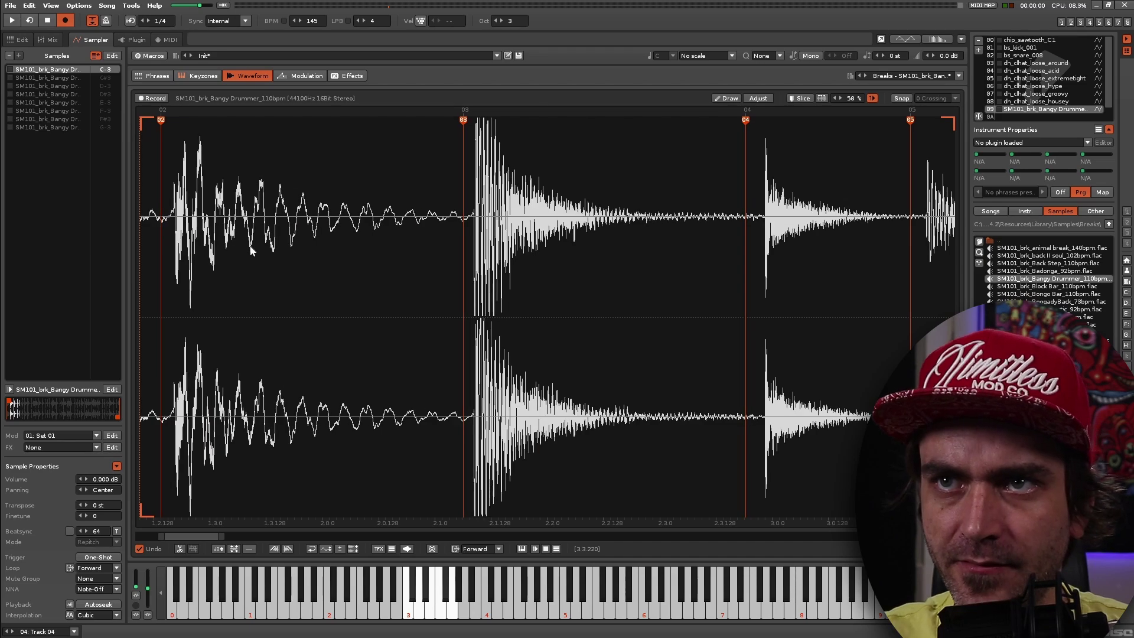
{"action": "left_click_drag", "start_coordinate": [465, 122], "coordinate": [476, 126]}
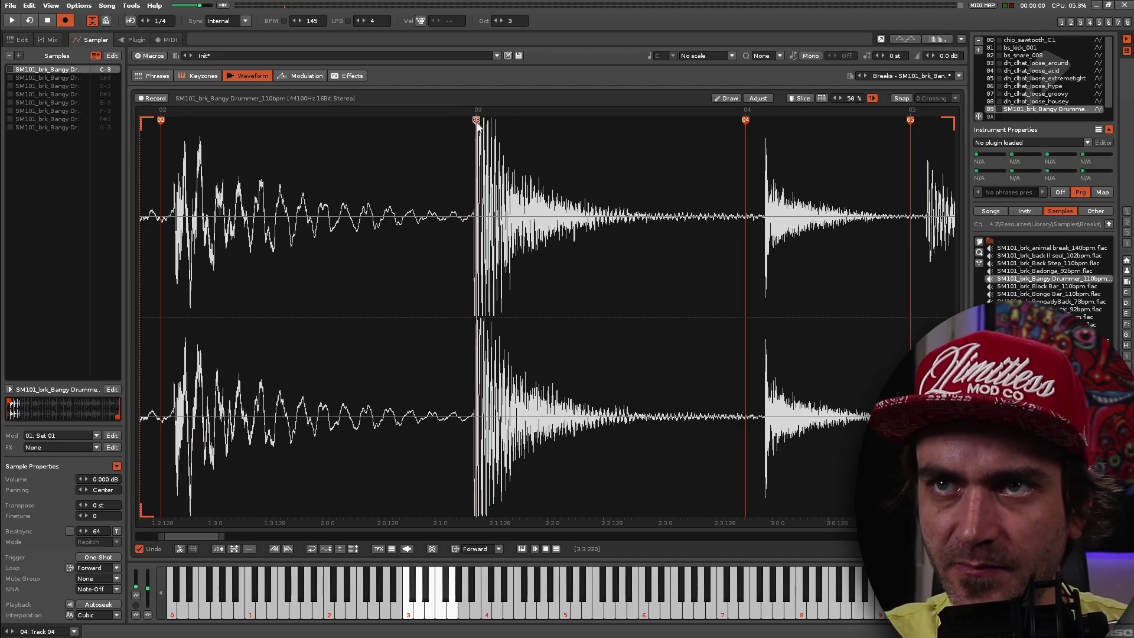
{"action": "left_click_drag", "start_coordinate": [746, 119], "coordinate": [759, 166]}
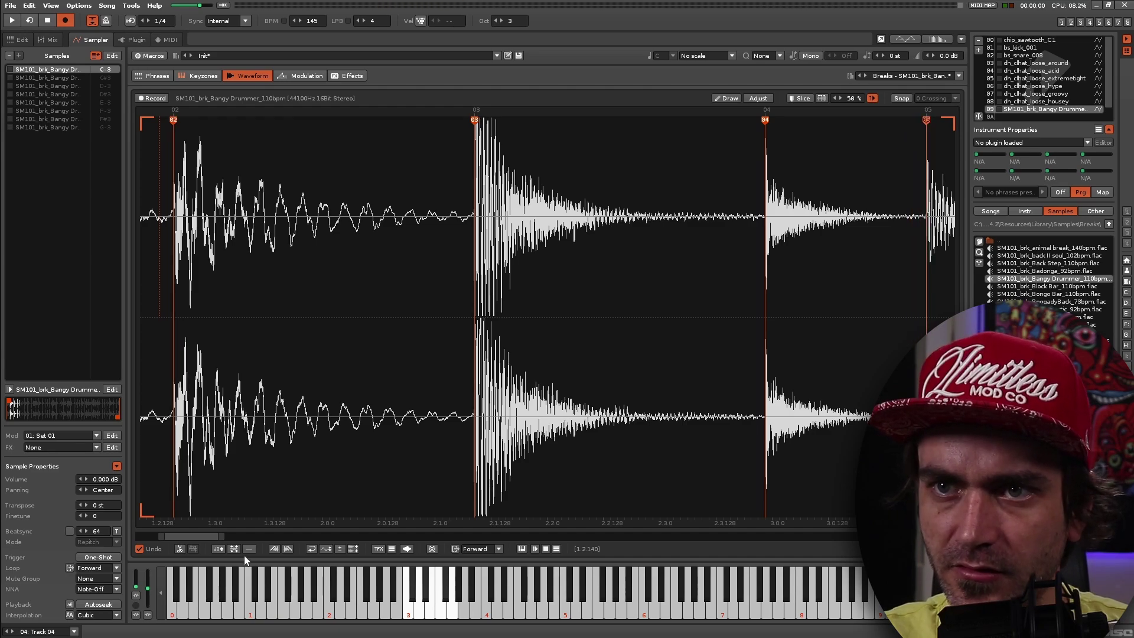
- Align slice markers 06 and 07 with their hit starts and add markers 08 and 09 on the following two hits
{"action": "left_click_drag", "start_coordinate": [155, 534], "coordinate": [216, 537]}
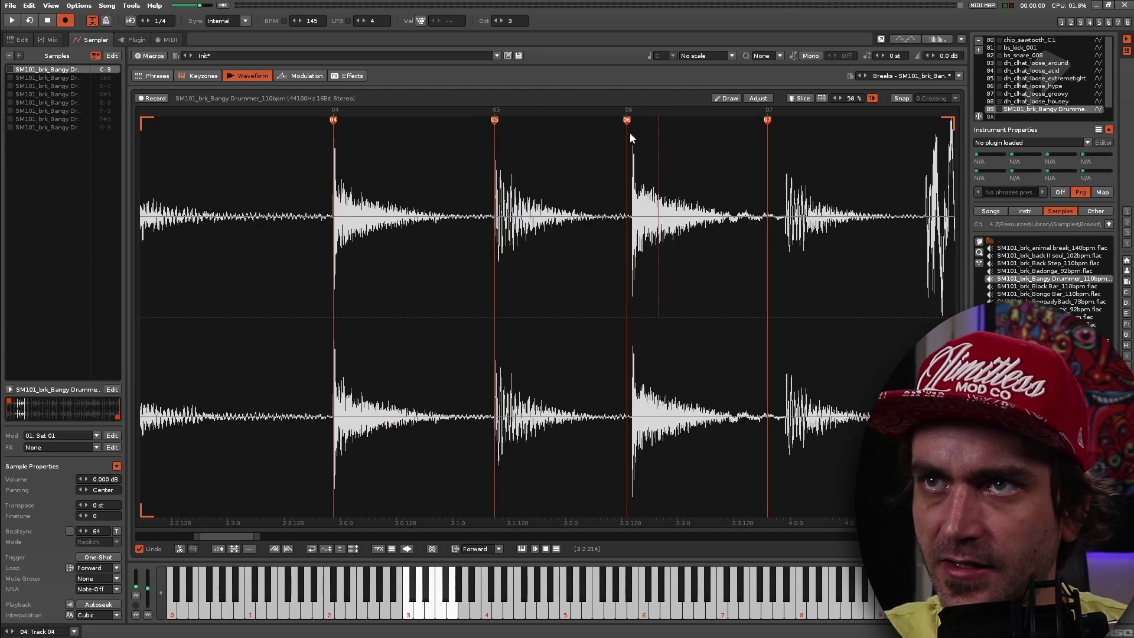
{"action": "left_click_drag", "start_coordinate": [628, 122], "coordinate": [632, 124]}
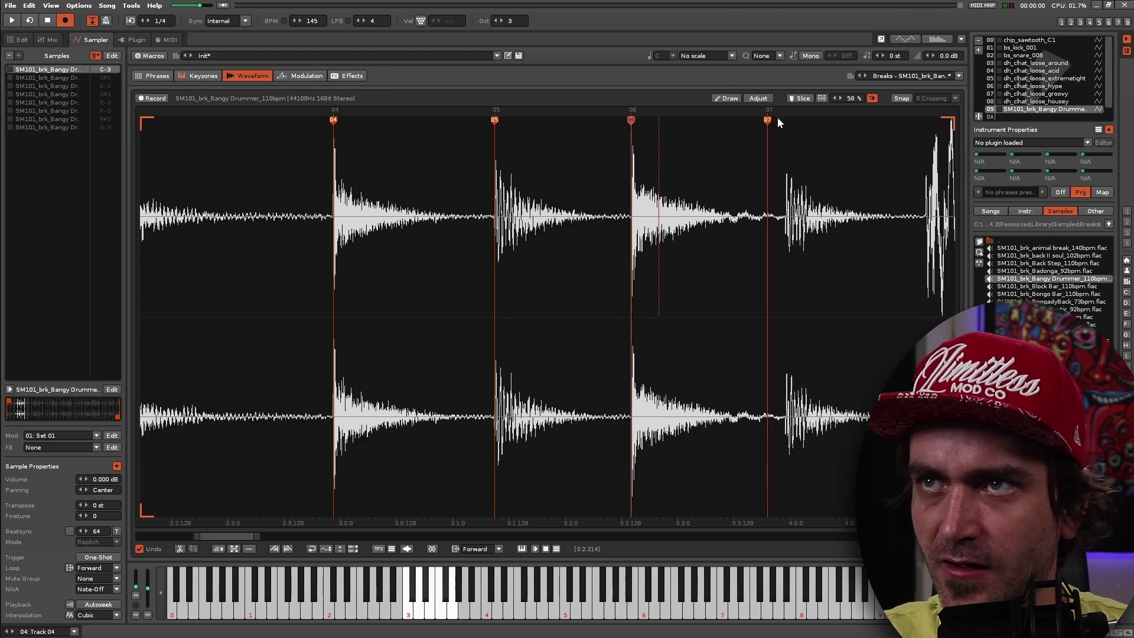
{"action": "mouse_move", "coordinate": [768, 120]}
{"action": "left_mouse_down"}
{"action": "mouse_move", "coordinate": [787, 118]}
{"action": "mouse_move", "coordinate": [786, 130]}
{"action": "left_mouse_up"}
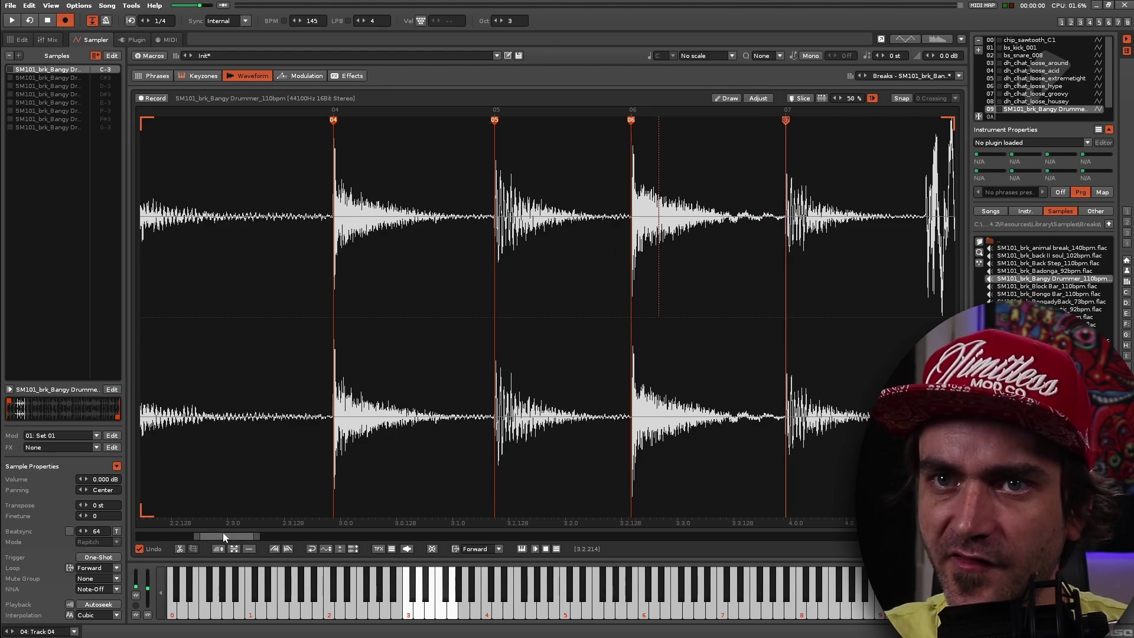
{"action": "left_click_drag", "start_coordinate": [224, 537], "coordinate": [250, 540]}
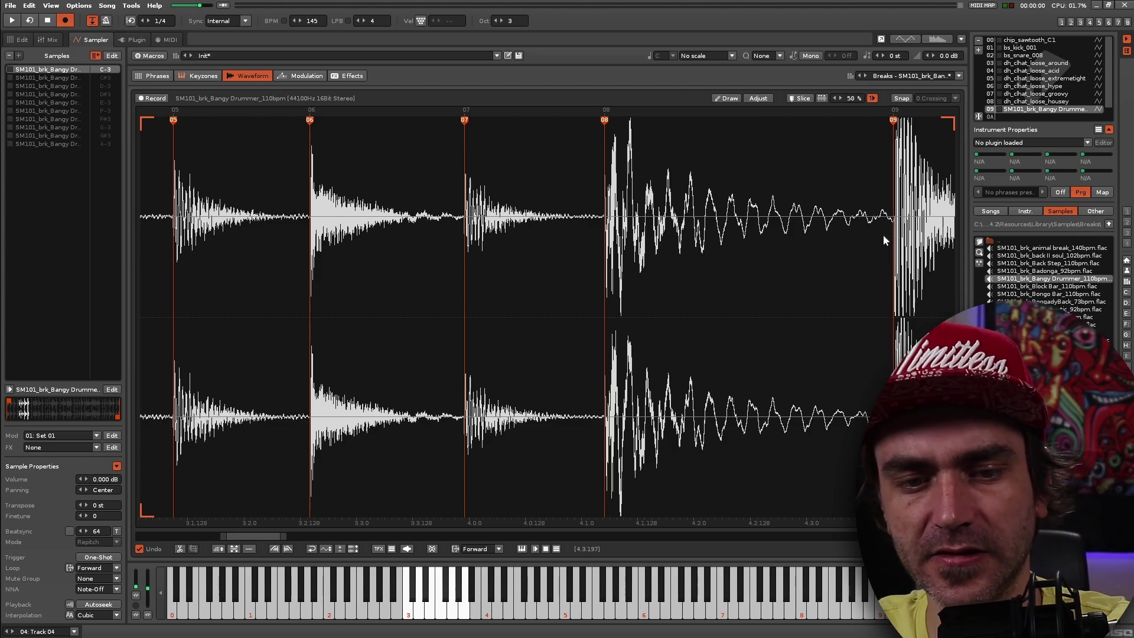
- Enter break slices C#3, D-3 and D#3 on lines 00, 02 and 04 of Track 04 using an edit step of 2
{"action": "left_click", "coordinate": [19, 39]}
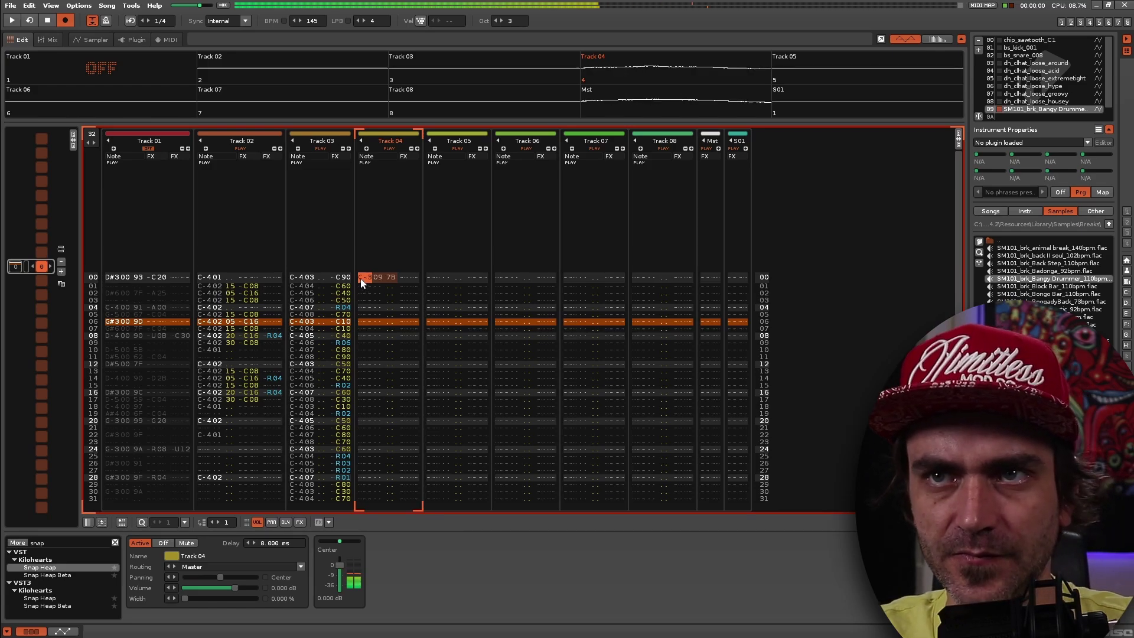
{"action": "key", "text": "z"}
{"action": "key", "text": "Up"}
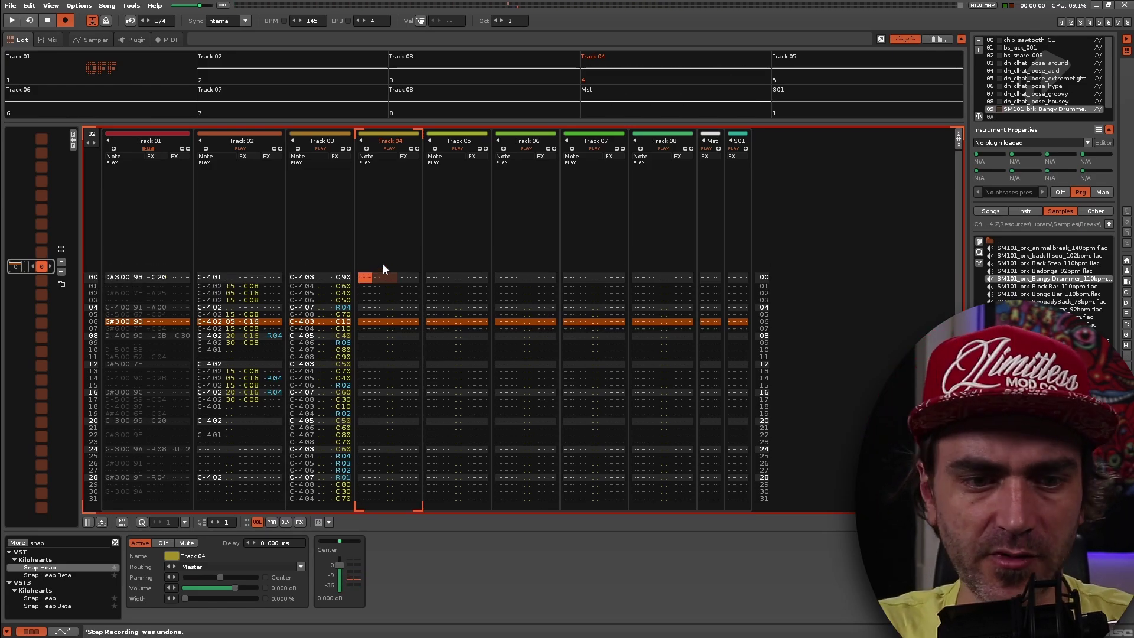
{"action": "key", "text": "s"}
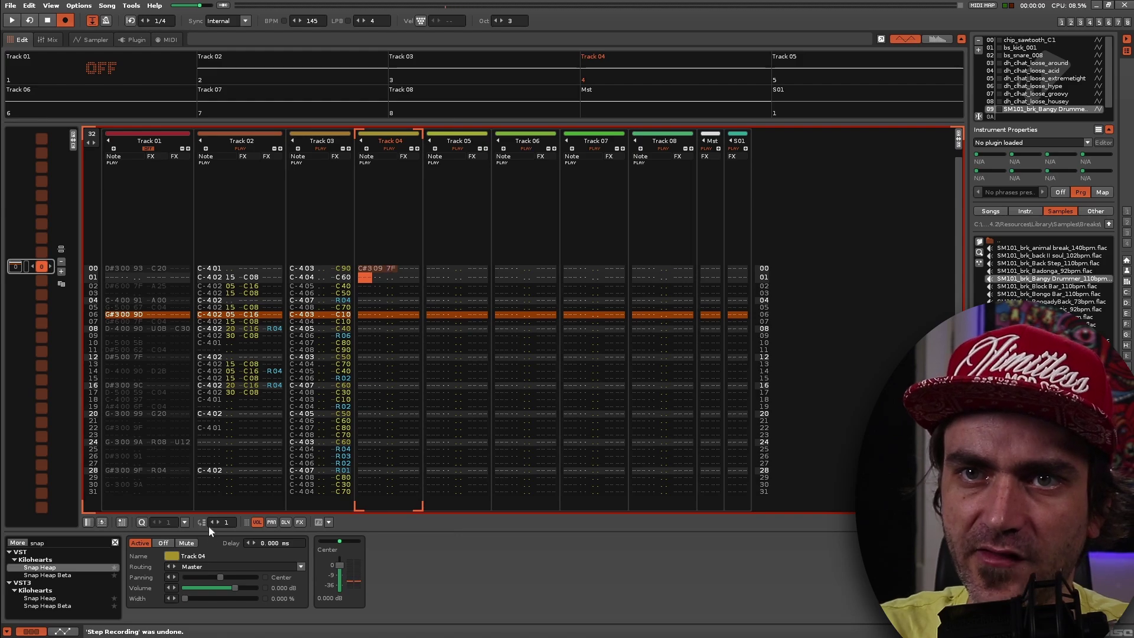
{"action": "key", "text": "Down"}
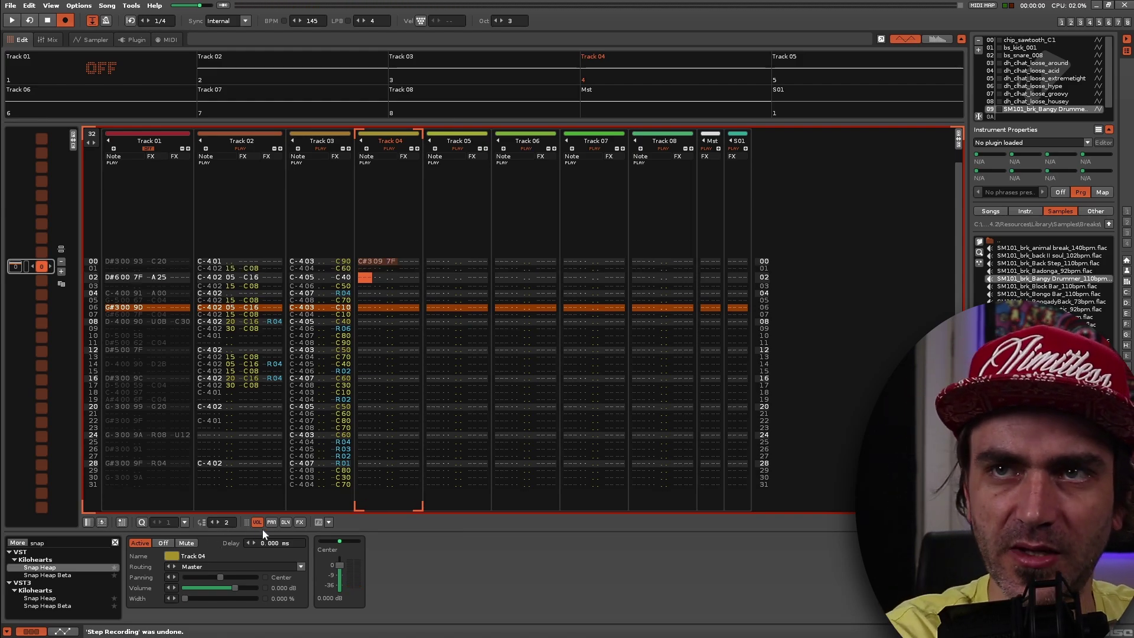
{"action": "key", "text": "x"}
{"action": "key", "text": "space"}
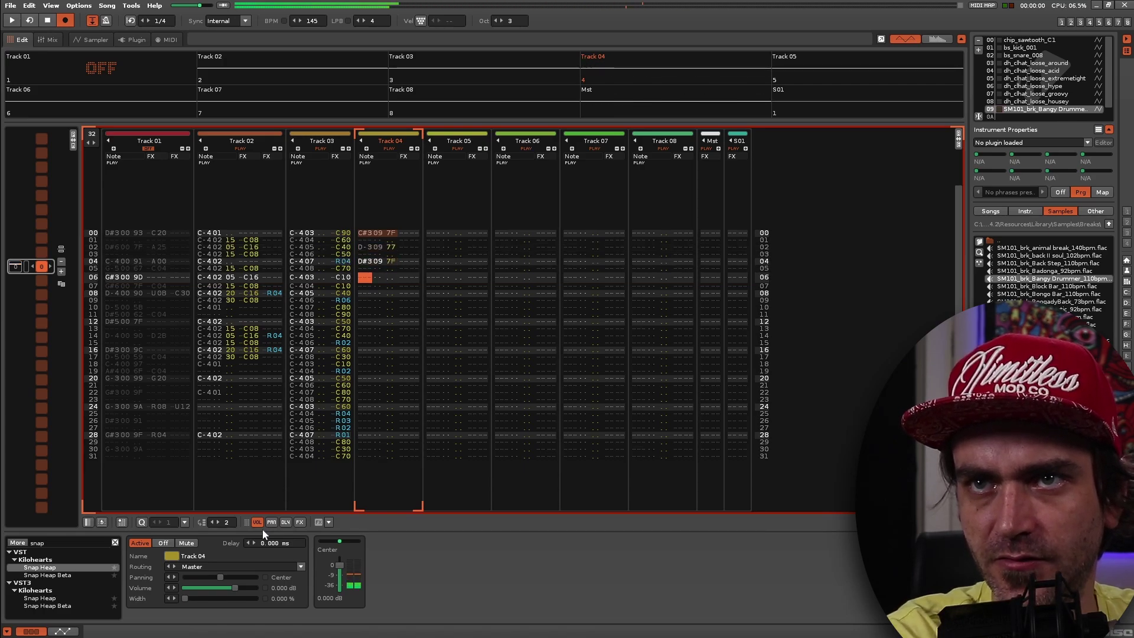
{"action": "key", "text": "d"}
{"action": "key", "text": "space"}
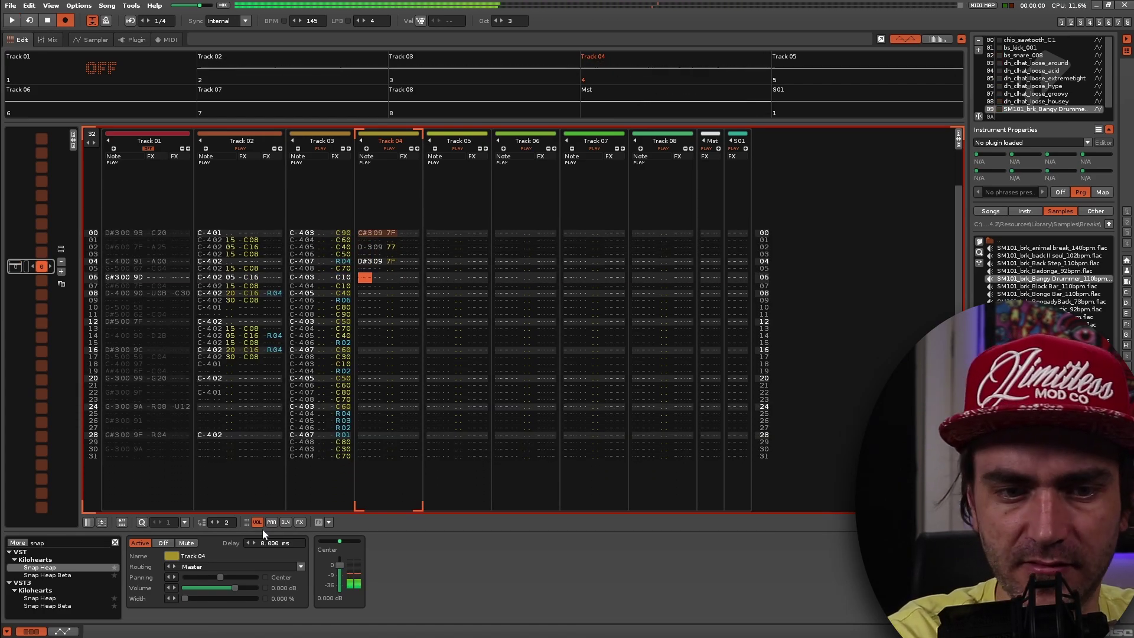
- Play back the pattern to hear the sliced break together with the other drum tracks
{"action": "key", "text": "space"}
{"action": "key", "text": "space"}
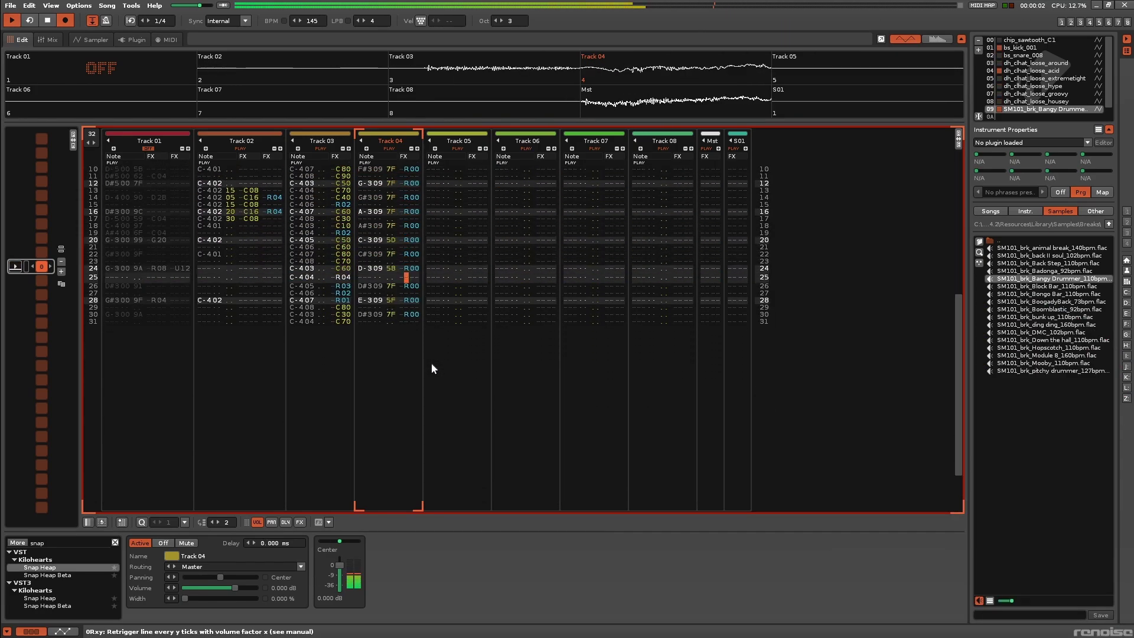
{"action": "key", "text": "space"}
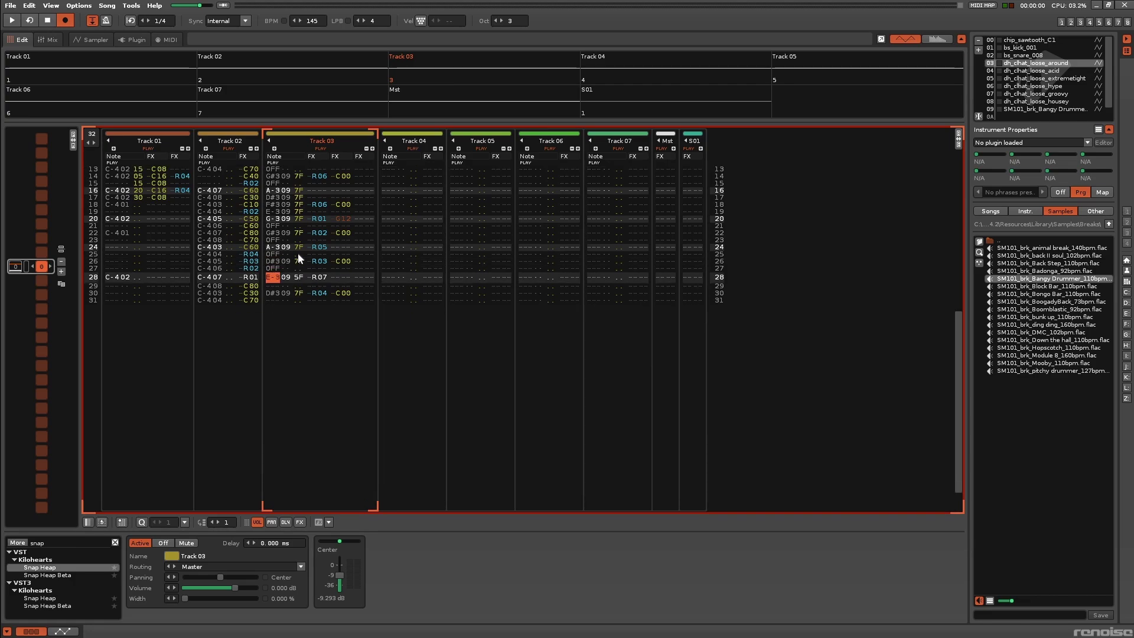
{"action": "key", "text": "space"}
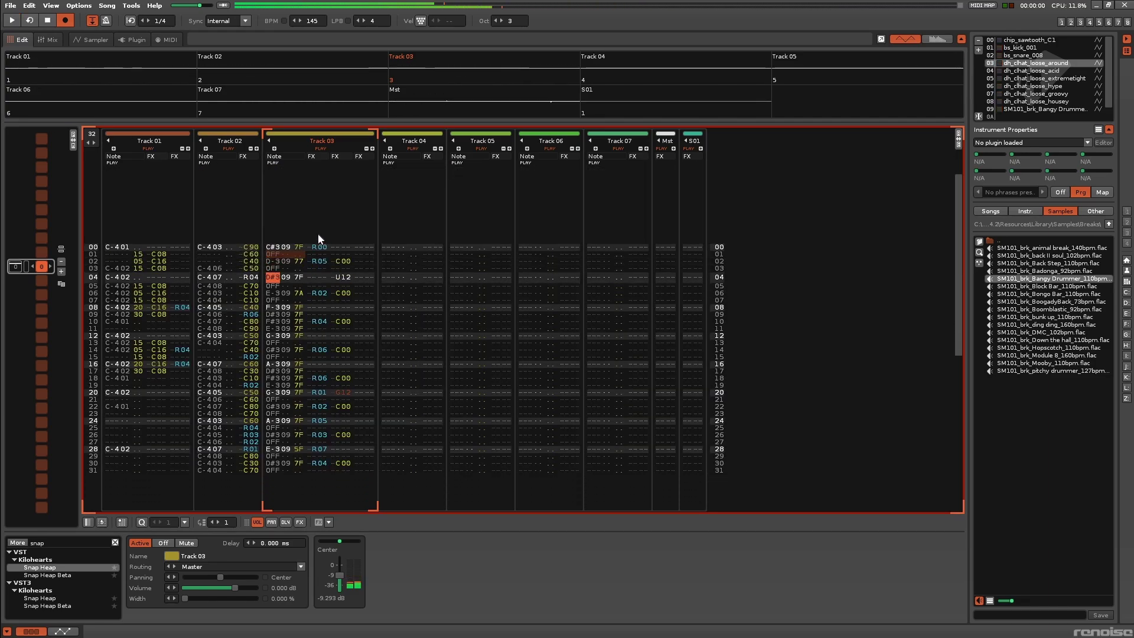
- Thin out the hi-hats in Track 02 by deleting notes on lines 00, 06, 09, 10, 12, 13, 21 to 24 and 26
{"action": "left_click_drag", "start_coordinate": [217, 268], "coordinate": [217, 334]}
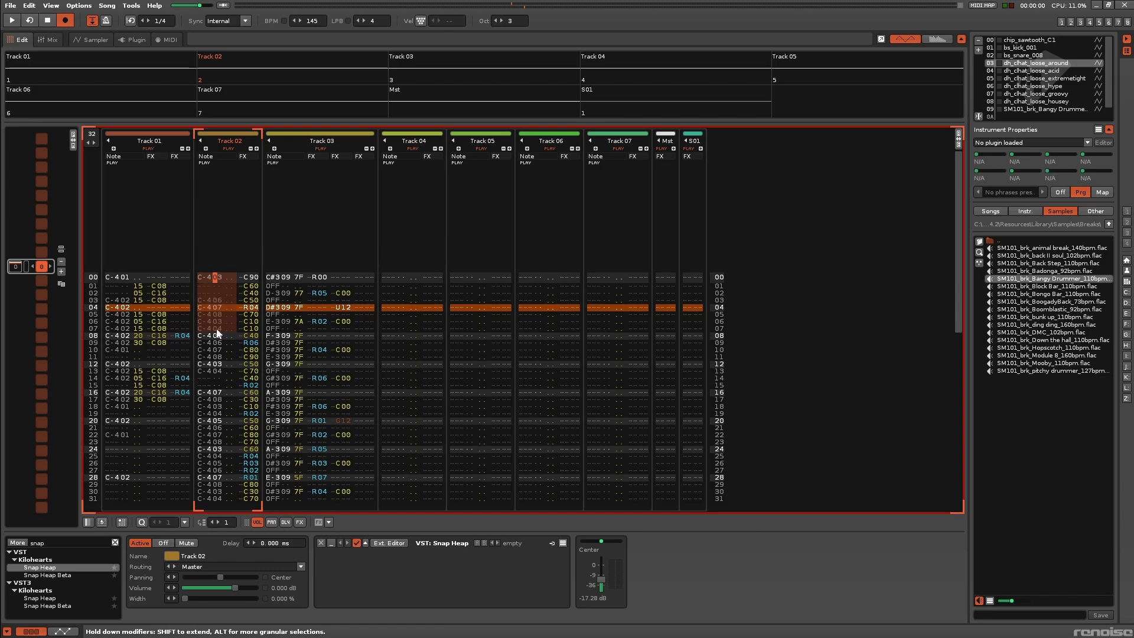
{"action": "scroll", "coordinate": [217, 330], "scroll_direction": "down", "scroll_amount": 6}
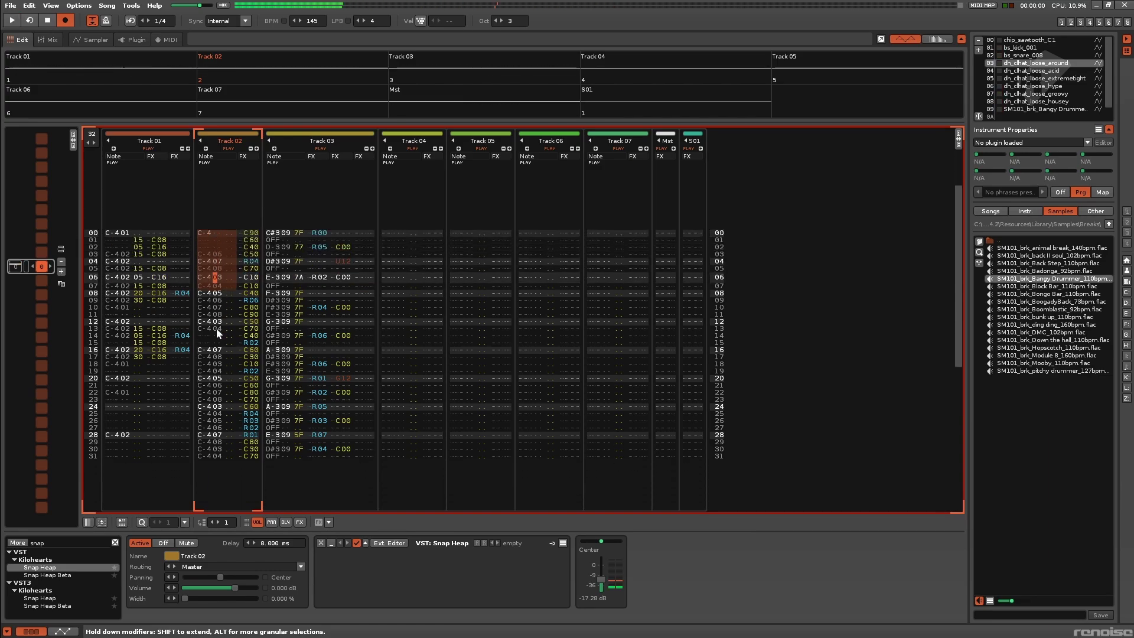
{"action": "key", "text": "Delete"}
{"action": "key", "text": "space"}
{"action": "key", "text": "space"}
{"action": "key", "text": "Left"}
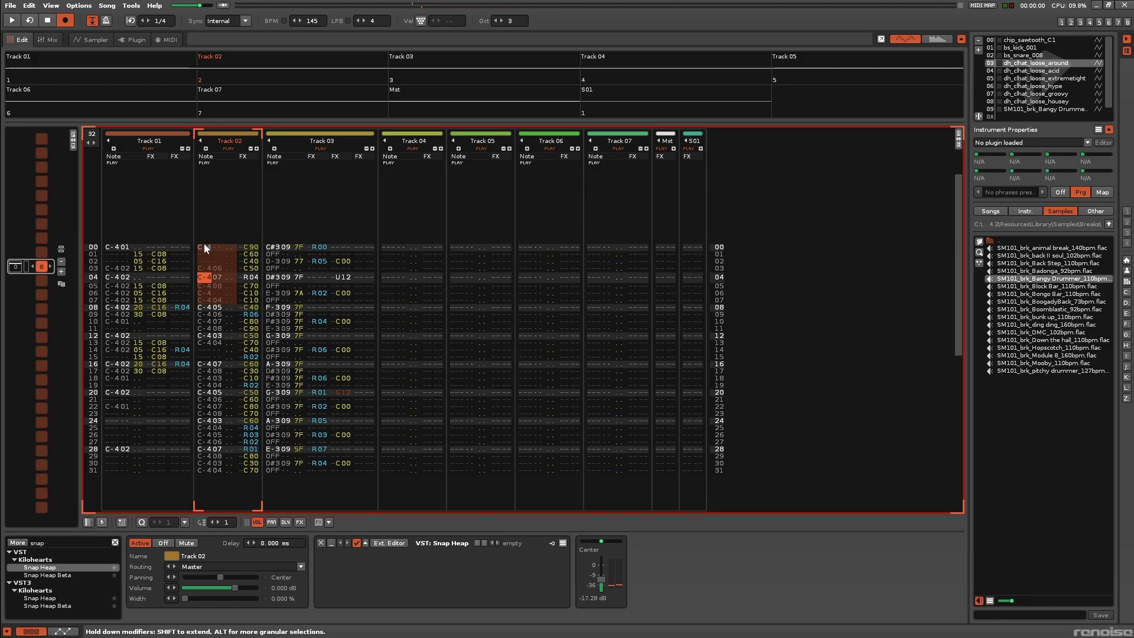
{"action": "scroll", "coordinate": [201, 253], "scroll_direction": "up", "scroll_amount": 4}
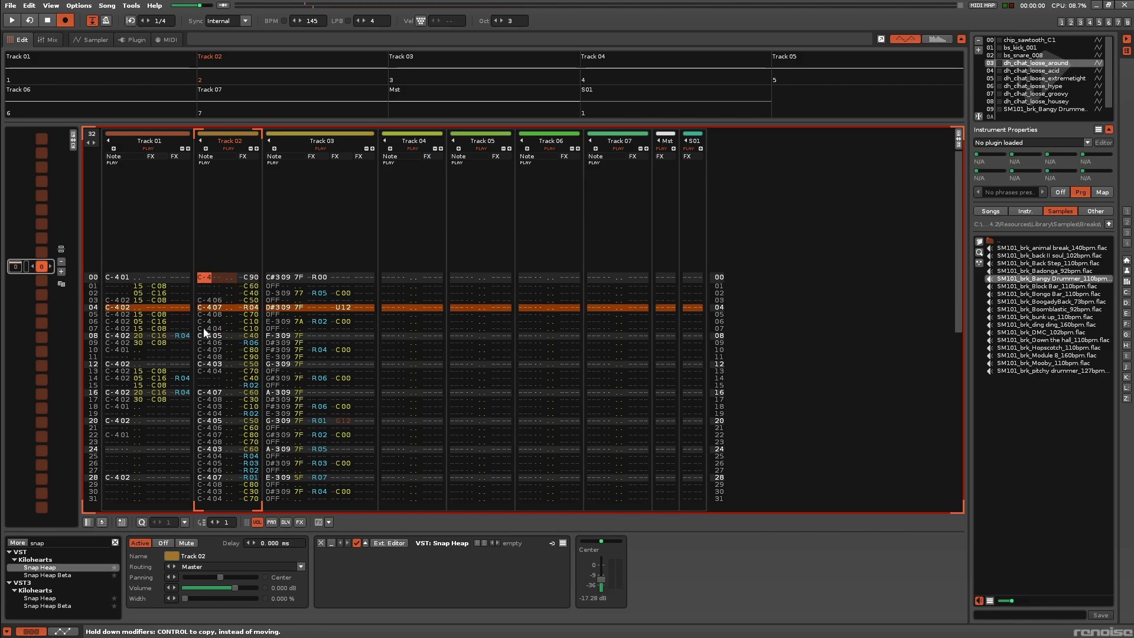
{"action": "scroll", "coordinate": [209, 326], "scroll_direction": "down", "scroll_amount": 7}
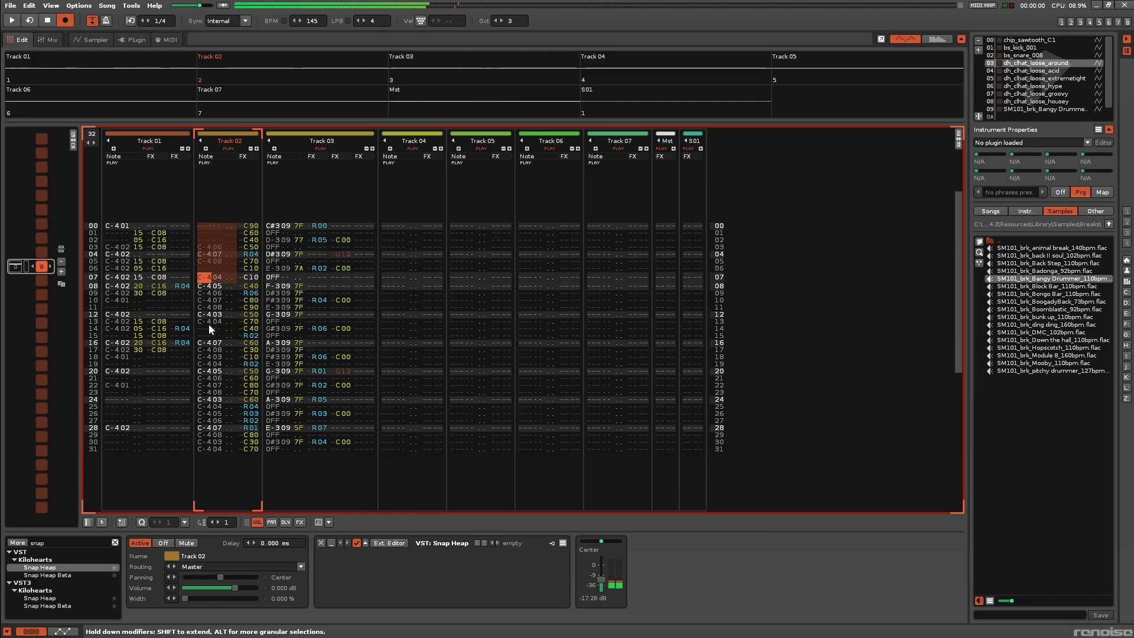
- Set the tempo to 120 BPM and play back the thinned-out pattern
{"action": "key", "text": "space"}
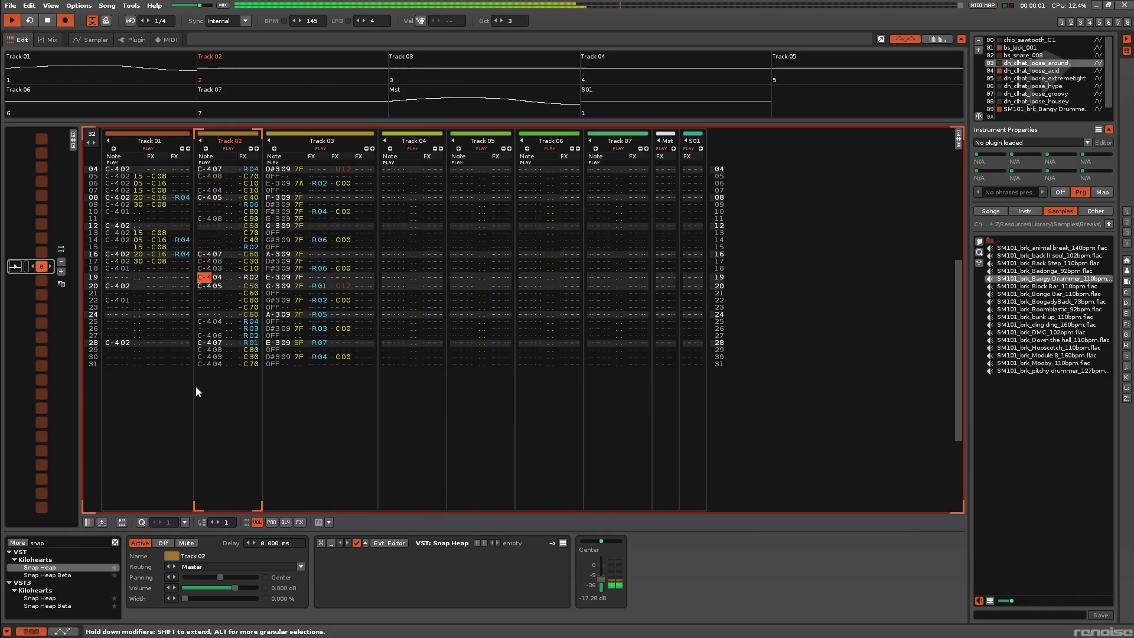
{"action": "key", "text": "space"}
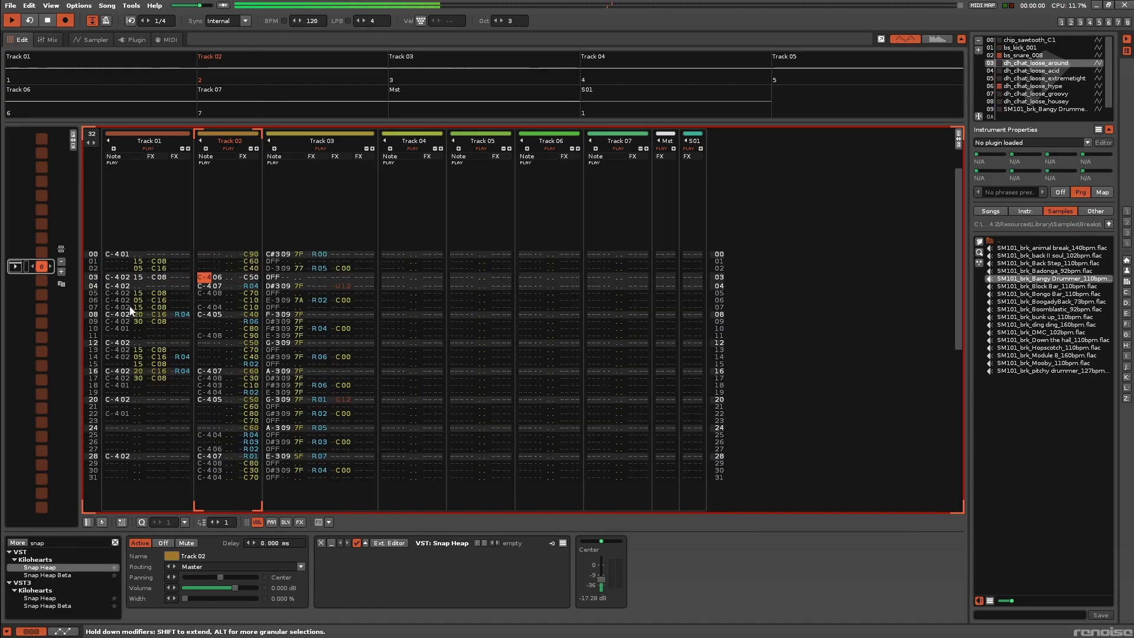
{"action": "key", "text": "space"}
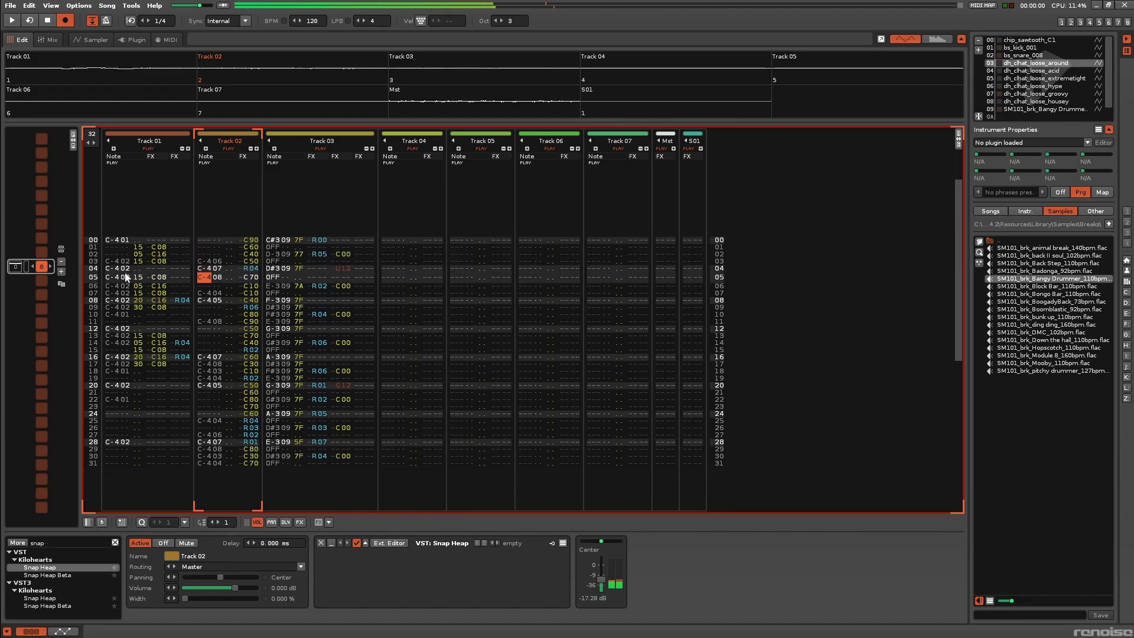
- Delete the snare notes on lines 03 and 05 of Track 01 and play back the pattern
{"action": "left_click", "coordinate": [125, 267]}
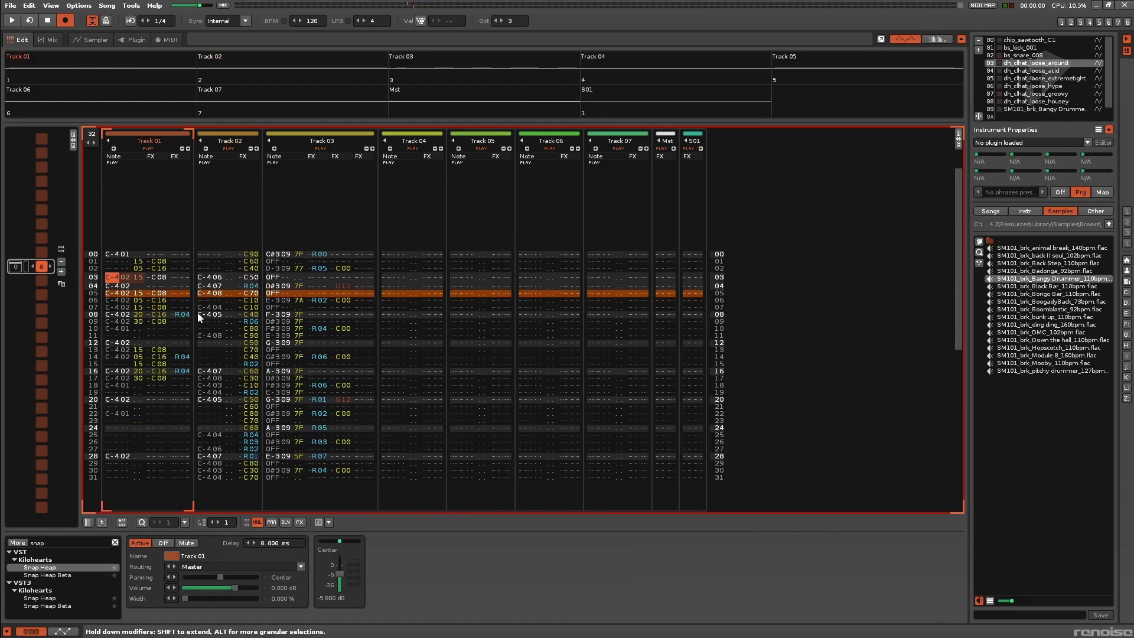
{"action": "key", "text": "Delete"}
{"action": "key", "text": "Down"}
{"action": "key", "text": "Delete"}
{"action": "key", "text": "space"}
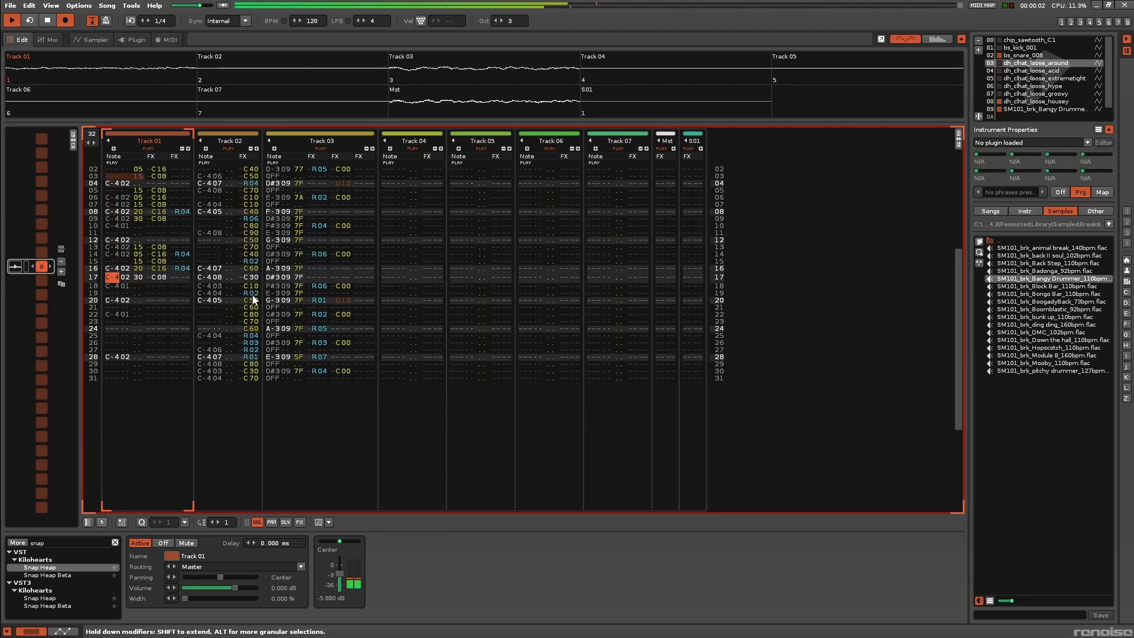
{"action": "key", "text": "space"}
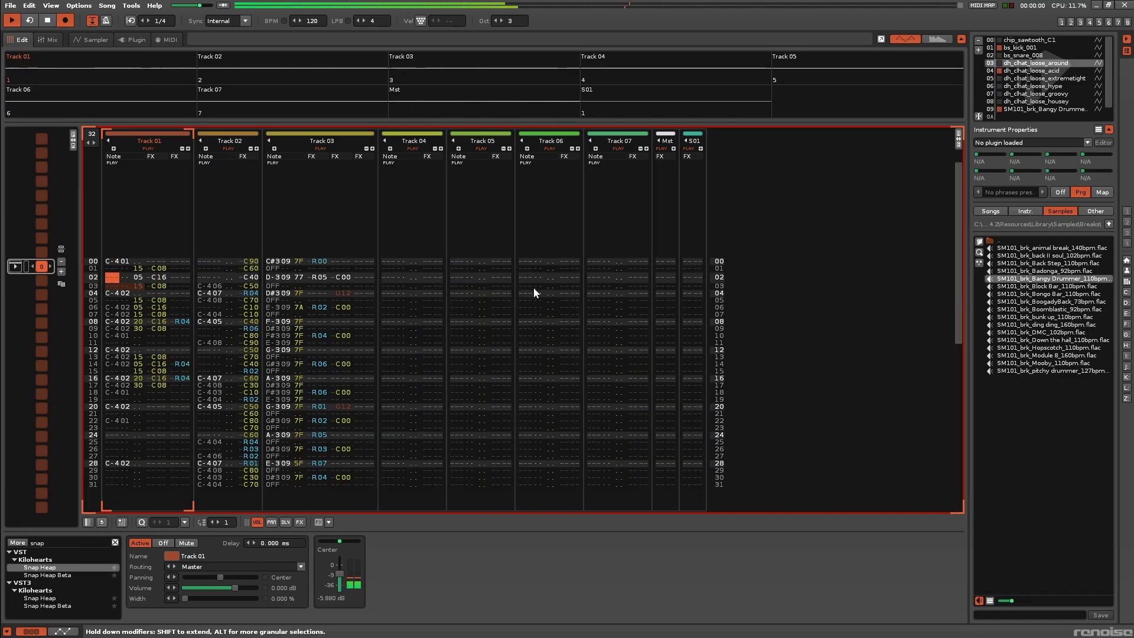
{"action": "key", "text": "space"}
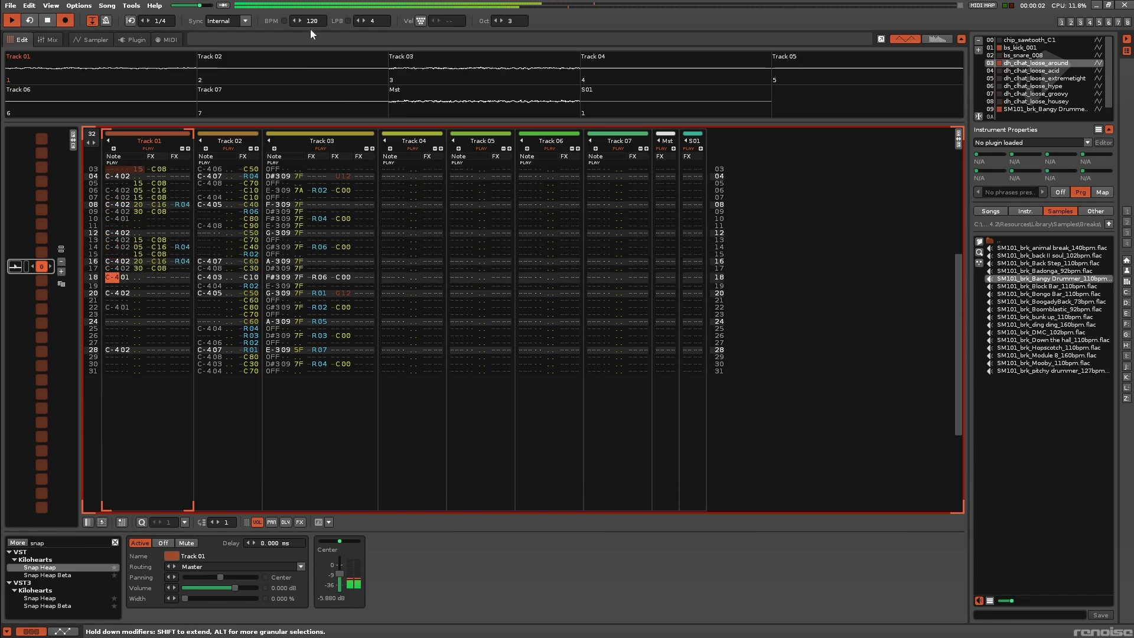
- Set the tempo to 125 BPM and listen to the pattern at that speed
{"action": "scroll", "coordinate": [310, 23], "scroll_direction": "up", "scroll_amount": 5}
{"action": "key", "text": "space"}
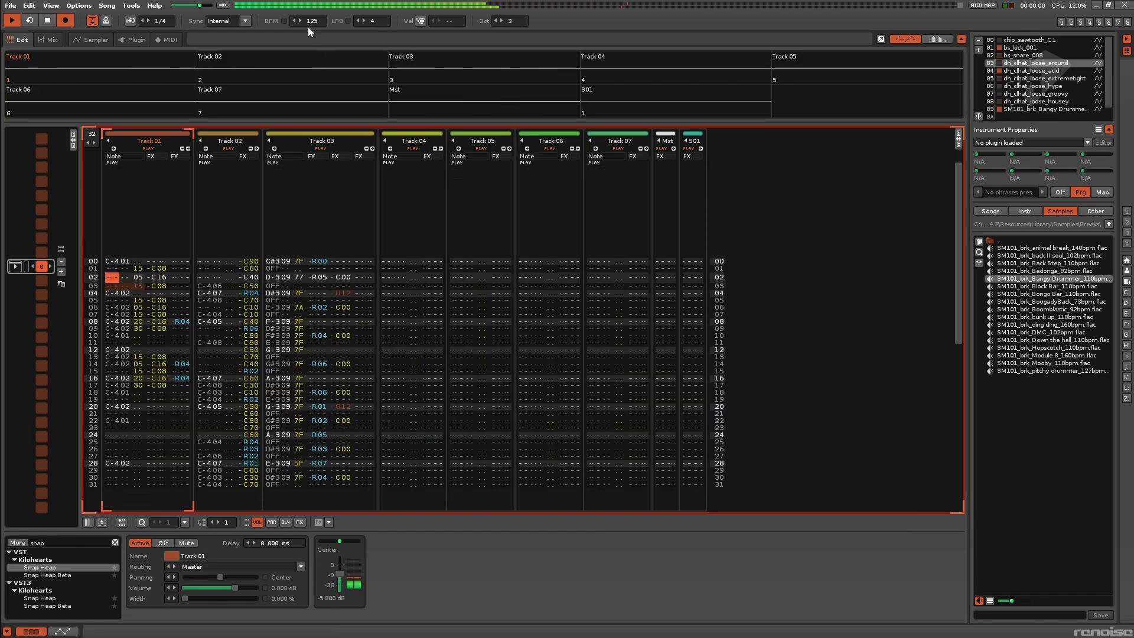
{"action": "key", "text": "space"}
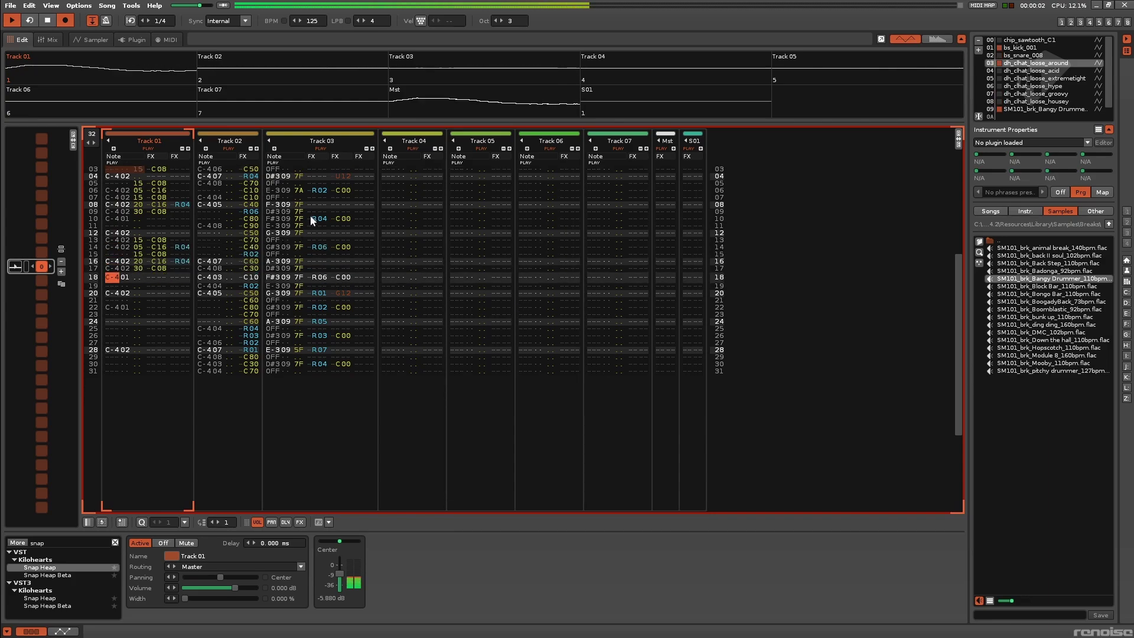
{"action": "key", "text": "space"}
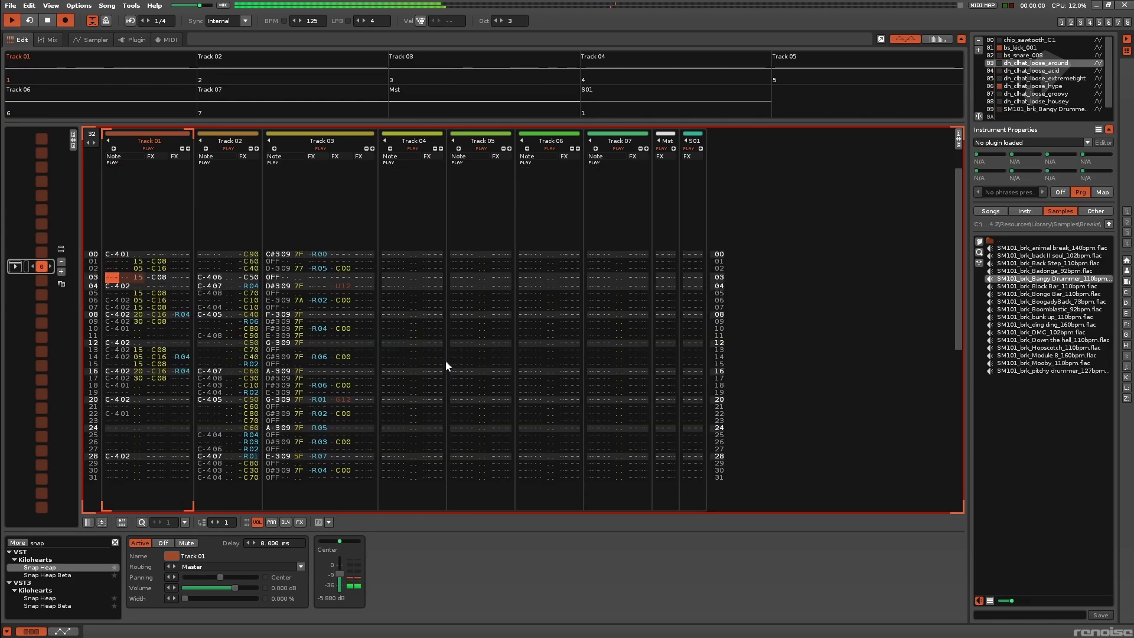
{"action": "key", "text": "space"}
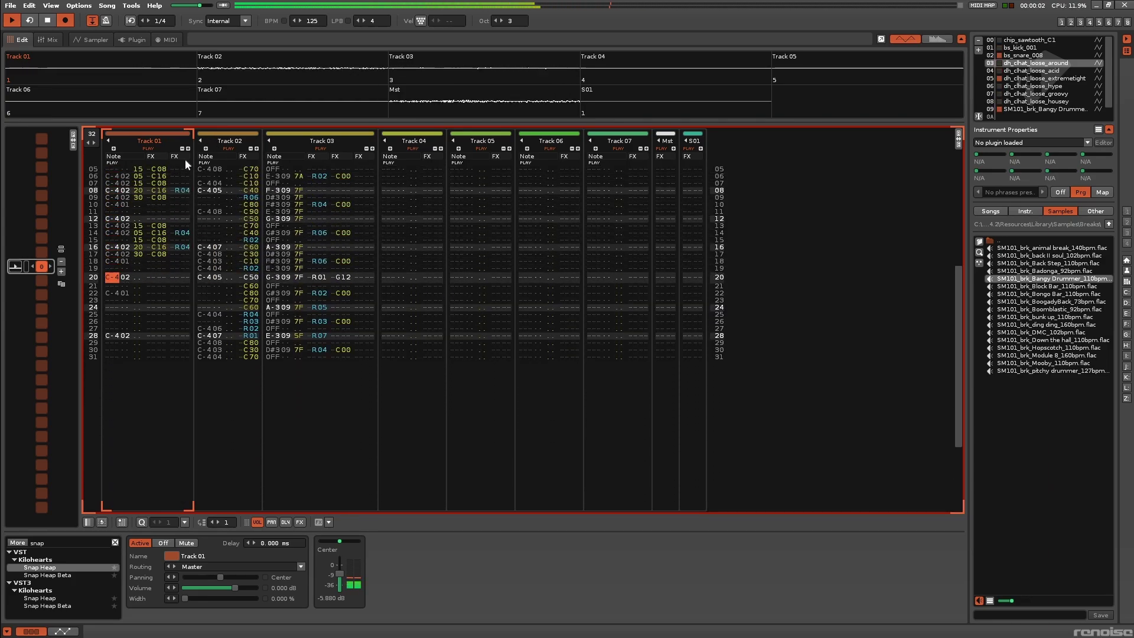
- Collapse Track 01 and expand it again
{"action": "left_click", "coordinate": [108, 141]}
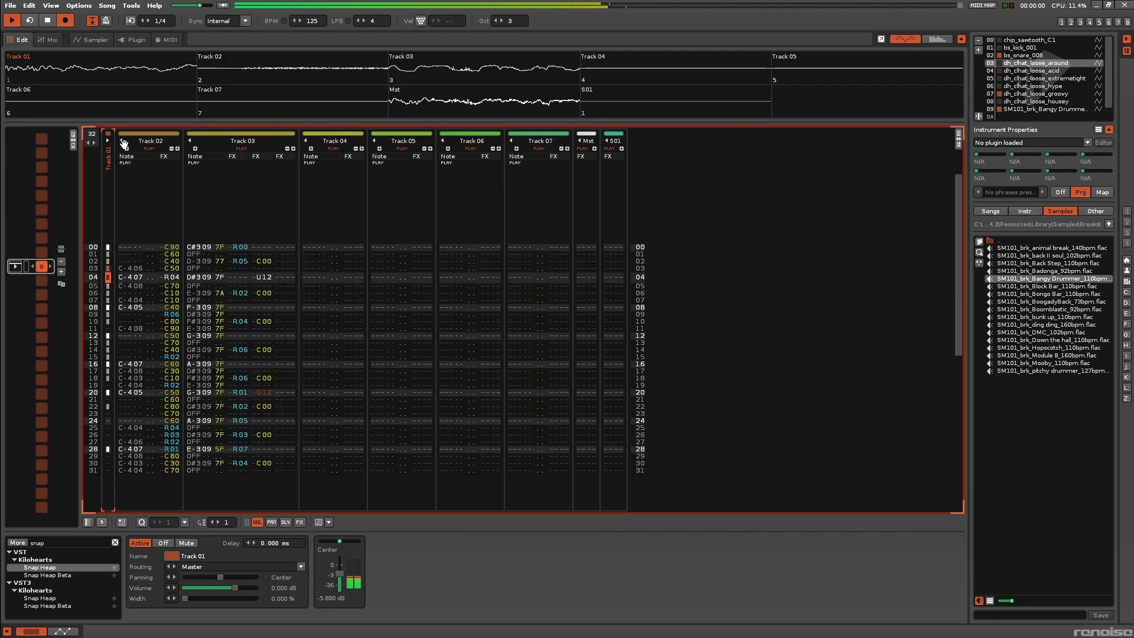
{"action": "left_click", "coordinate": [108, 141]}
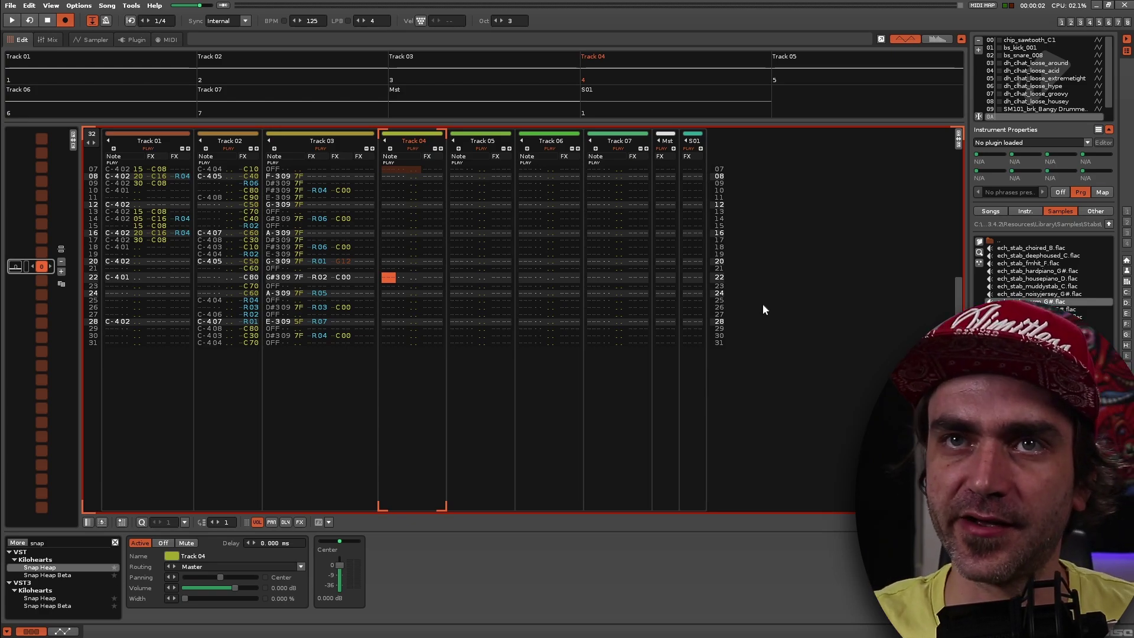
- Return to line 00 of Track 04 and preview the ech_stab_norm_G# stab sample
{"action": "scroll", "coordinate": [387, 263], "scroll_direction": "up", "scroll_amount": 11}
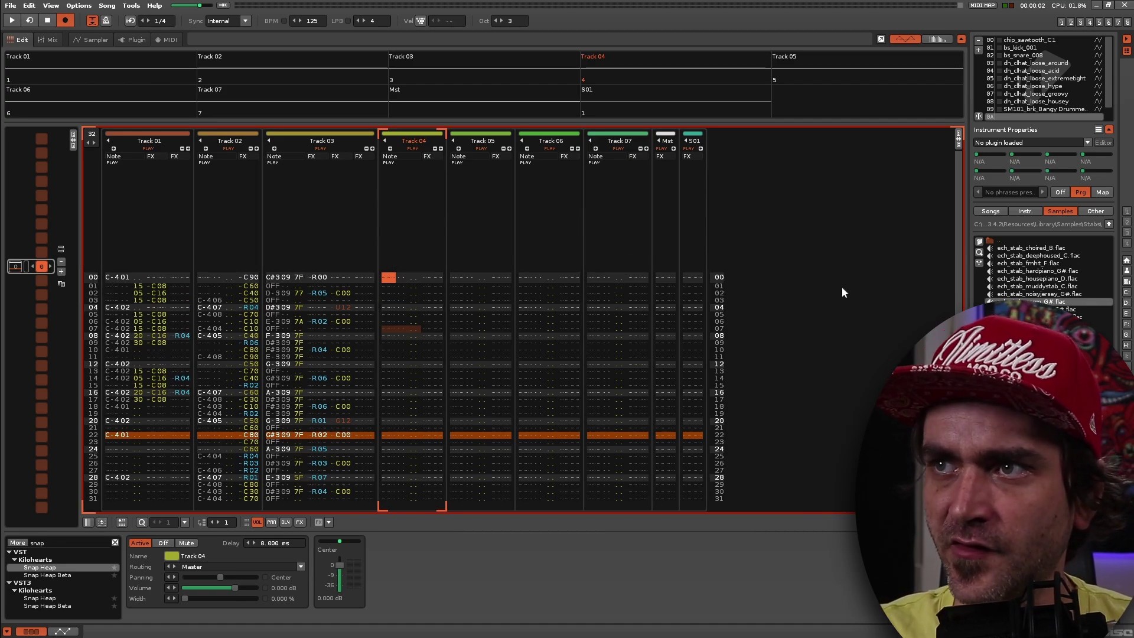
{"action": "left_click", "coordinate": [1035, 301]}
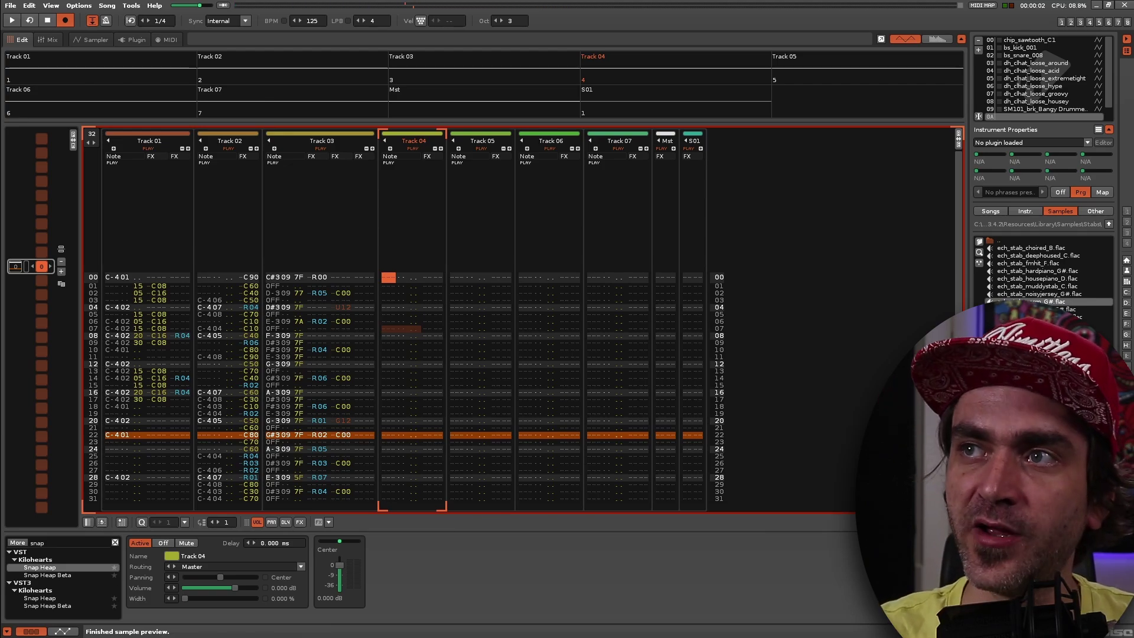
{"action": "left_click", "coordinate": [1035, 302]}
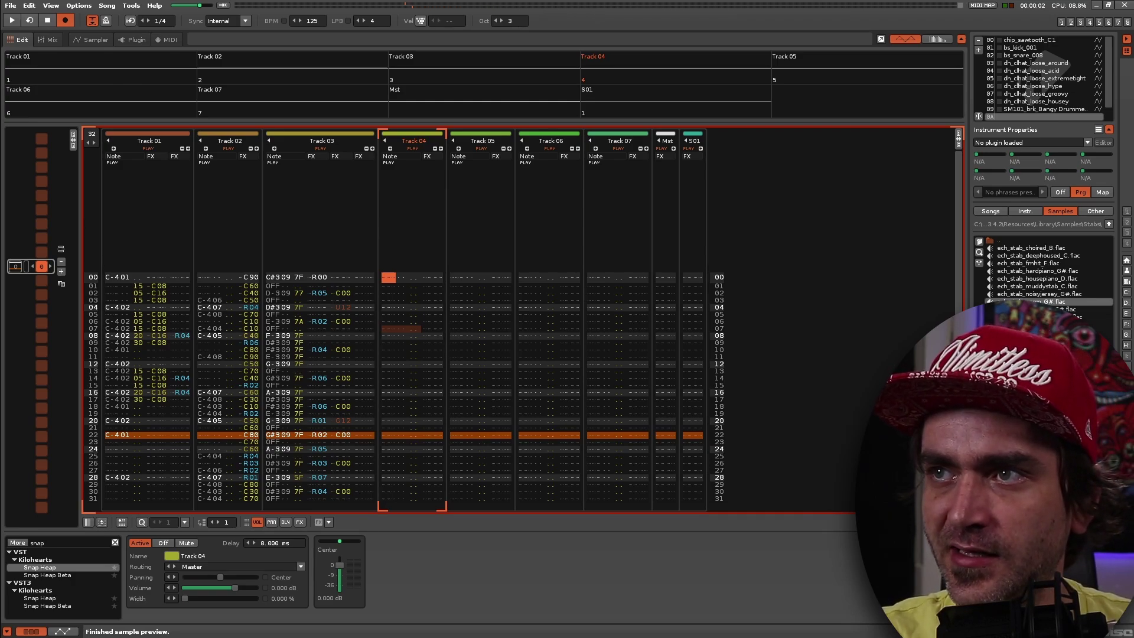
{"action": "left_click_drag", "start_coordinate": [1035, 302], "coordinate": [1062, 305]}
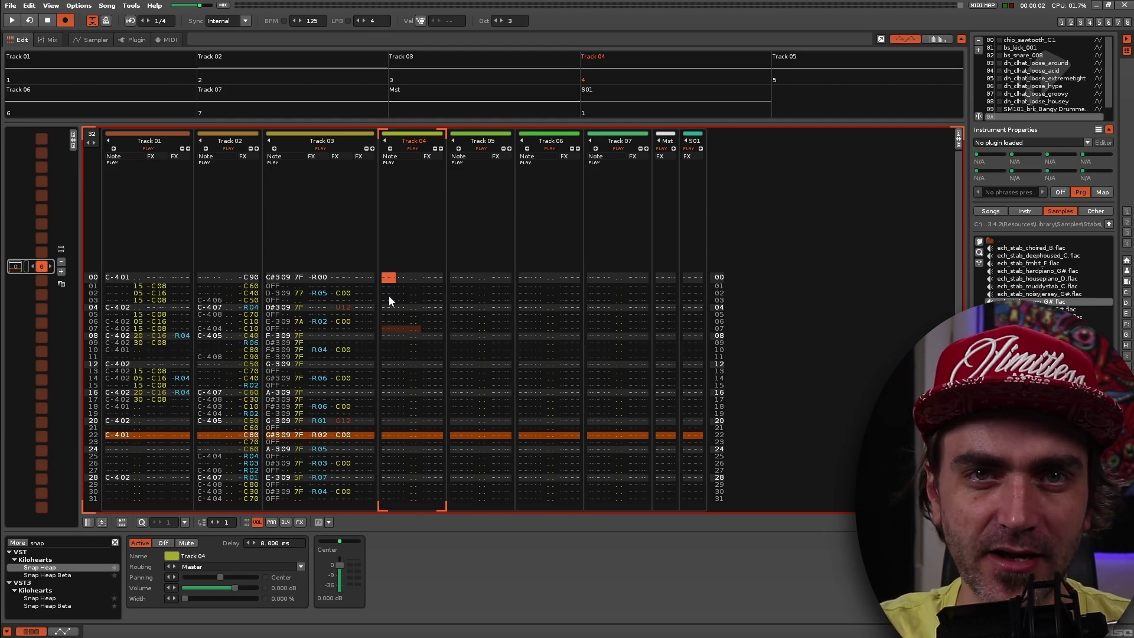
- Play the opening lines of the pattern in short bursts to find a suitable line in Track 04 for the stab
{"action": "key", "text": "space"}
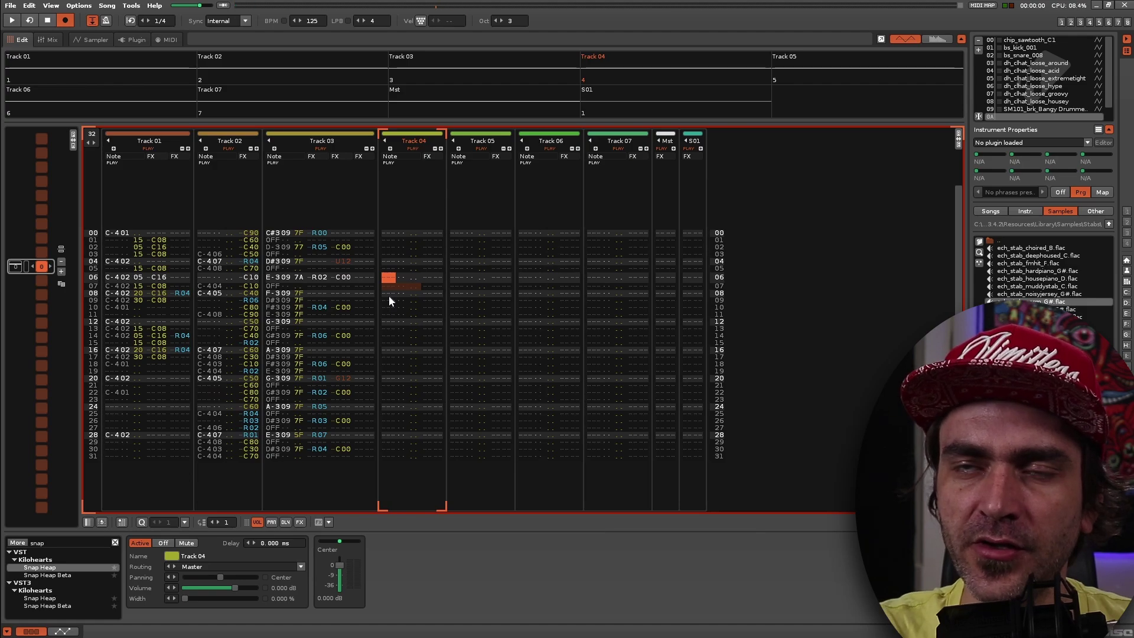
{"action": "key", "text": "space"}
{"action": "key", "text": "space"}
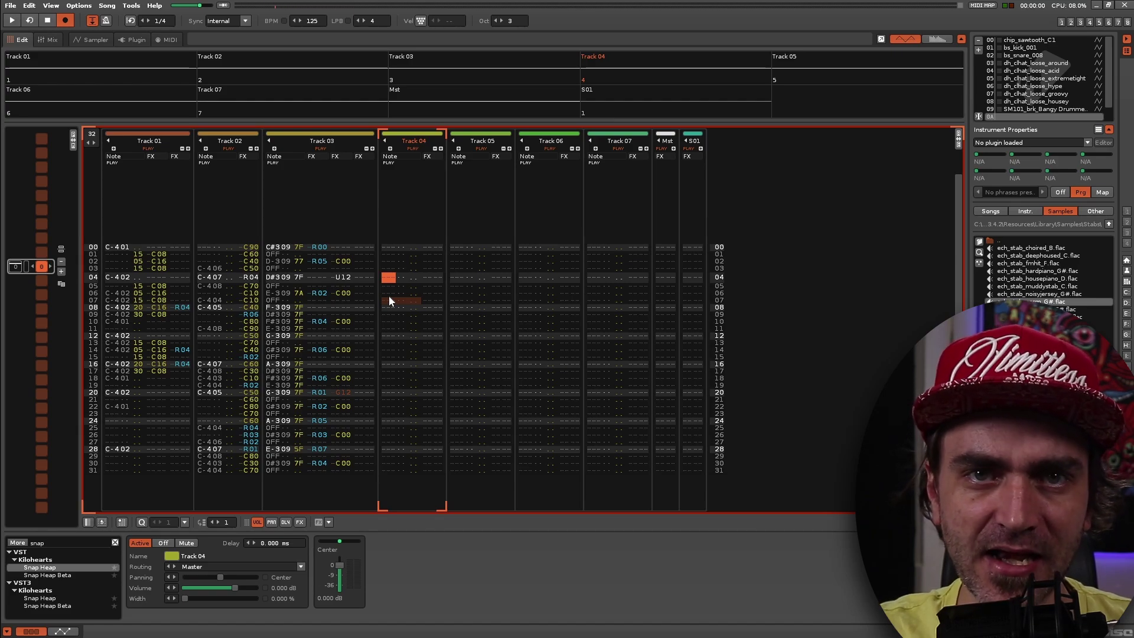
{"action": "key", "text": "space"}
{"action": "key", "text": "space"}
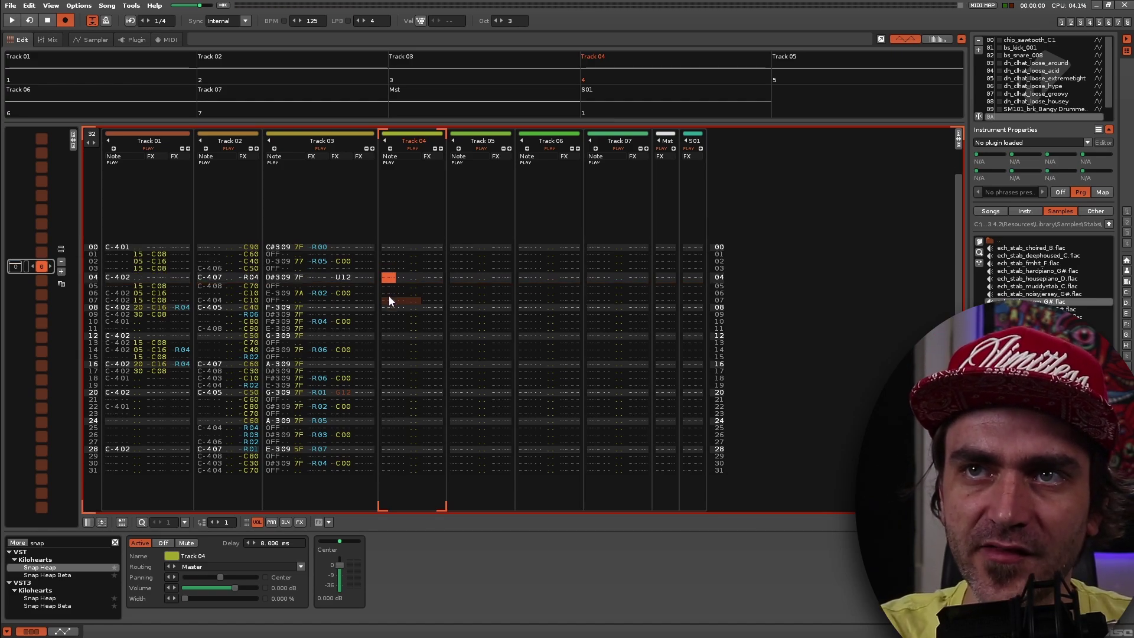
{"action": "key", "text": "Up"}
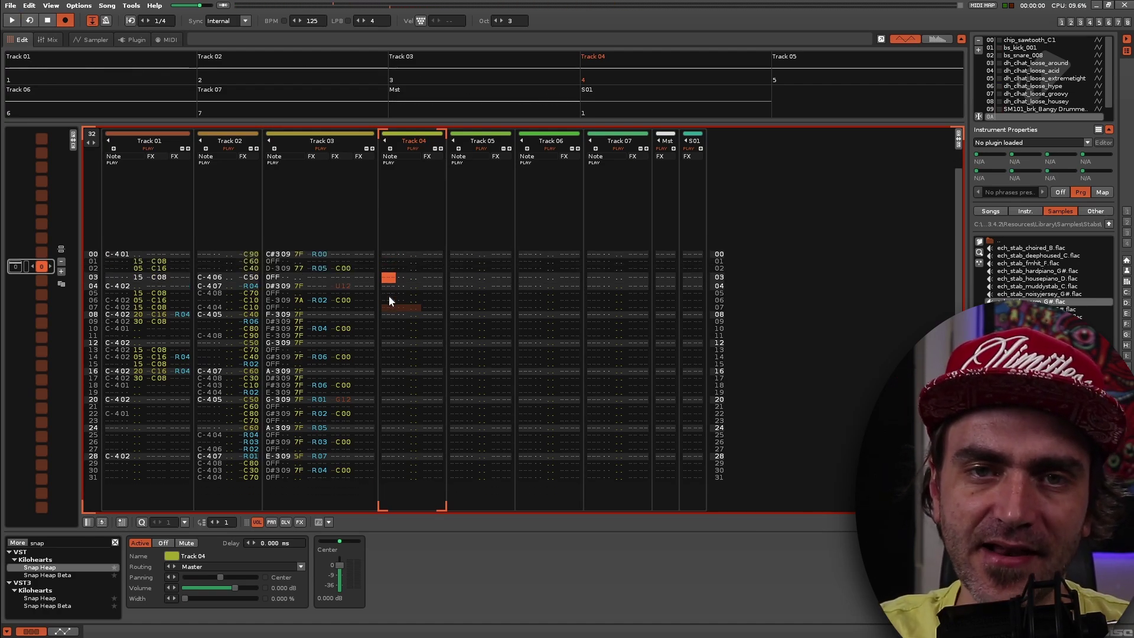
{"action": "key", "text": "space"}
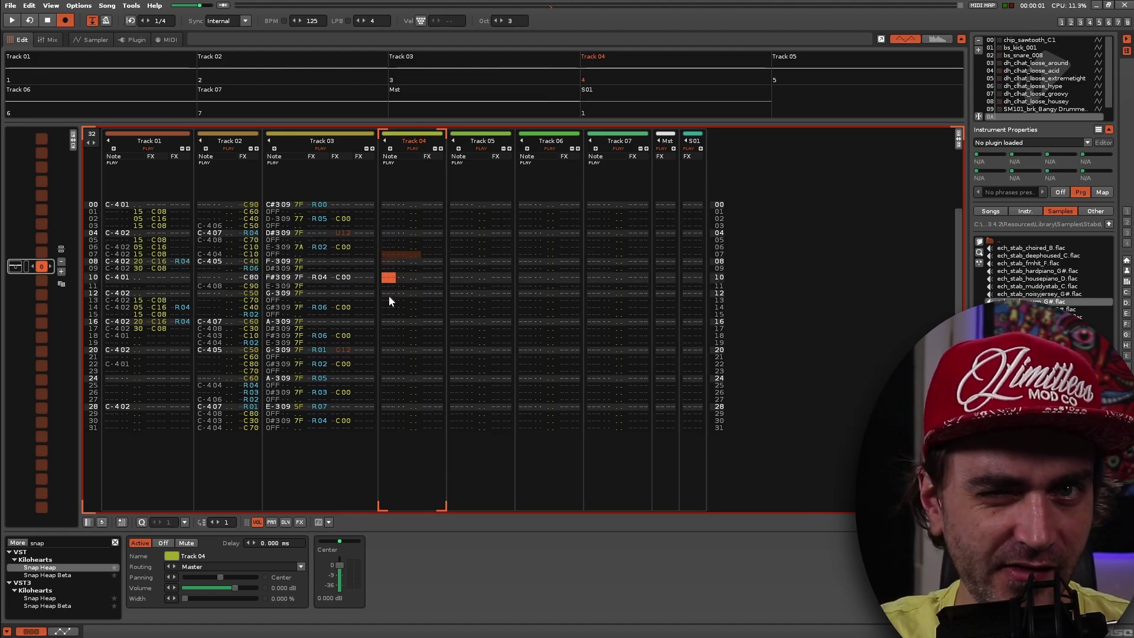
{"action": "key", "text": "space"}
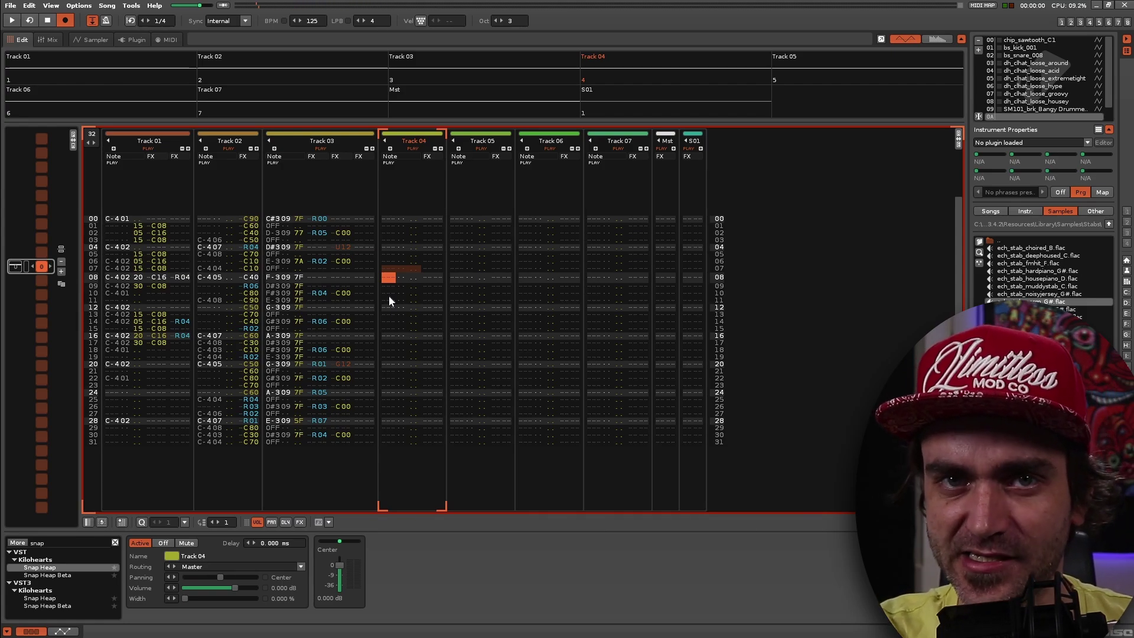
{"action": "key", "text": "space"}
{"action": "scroll", "coordinate": [389, 296], "scroll_direction": "up", "scroll_amount": 3}
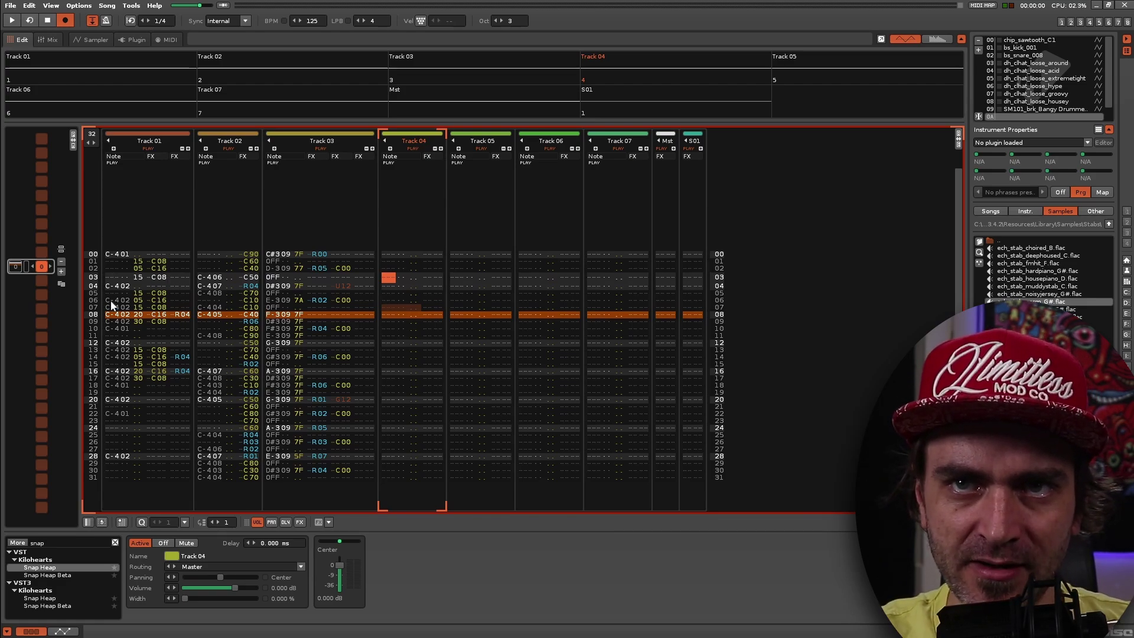
- Try entering C-4 notes for instrument 0A on lines 03 and 07 of Track 04 and play them back
{"action": "key", "text": "q"}
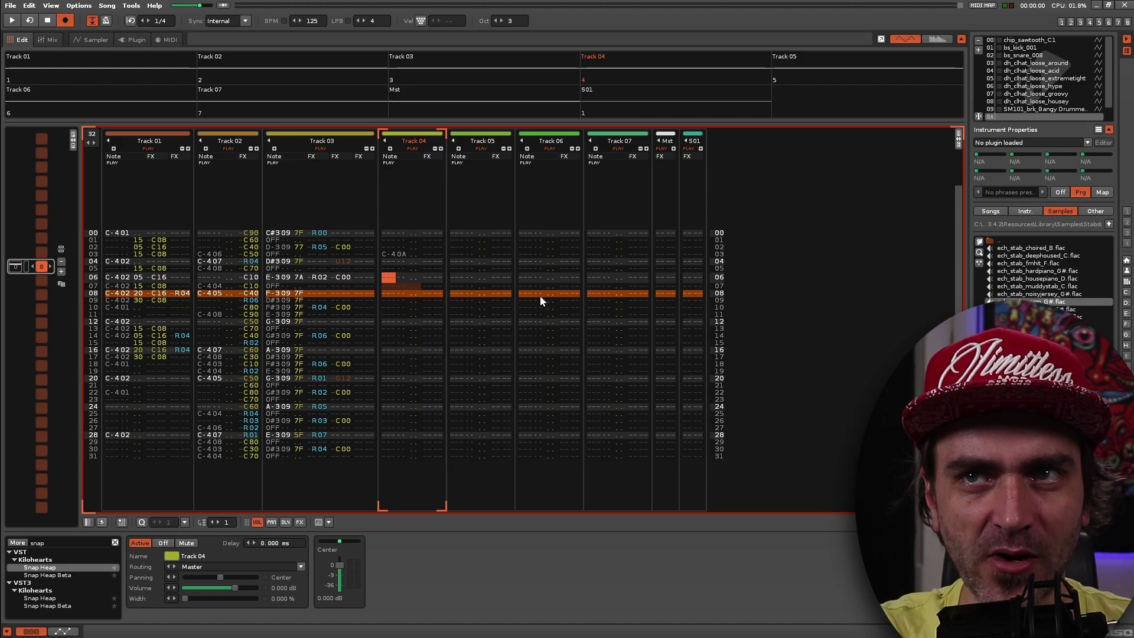
{"action": "key", "text": "Down"}
{"action": "key", "text": "q"}
{"action": "key", "text": "space"}
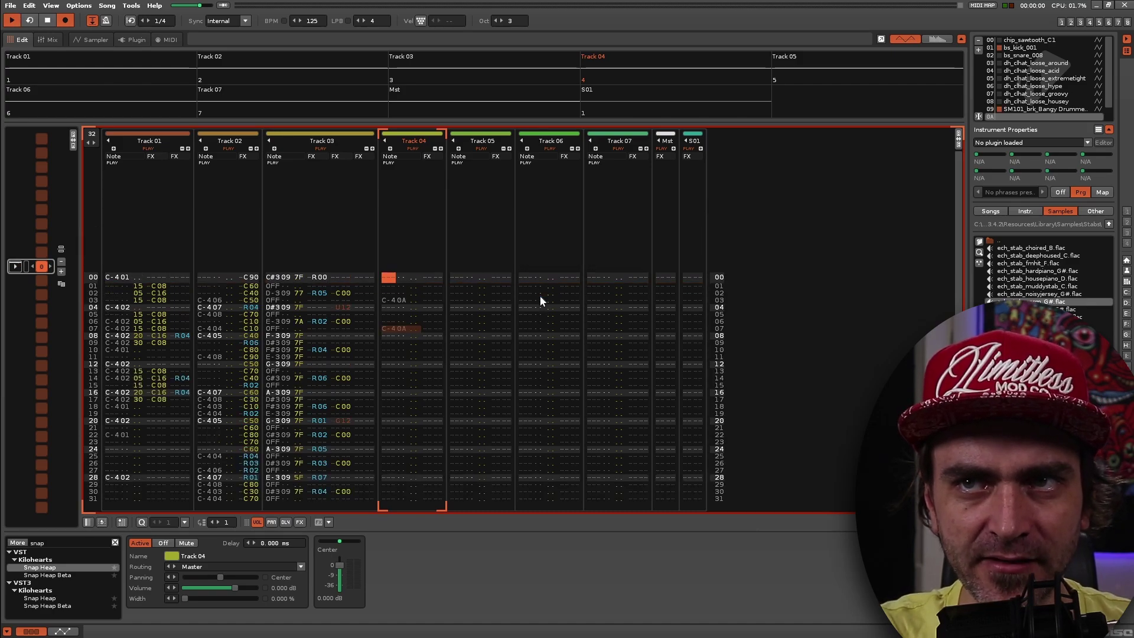
{"action": "key", "text": "space"}
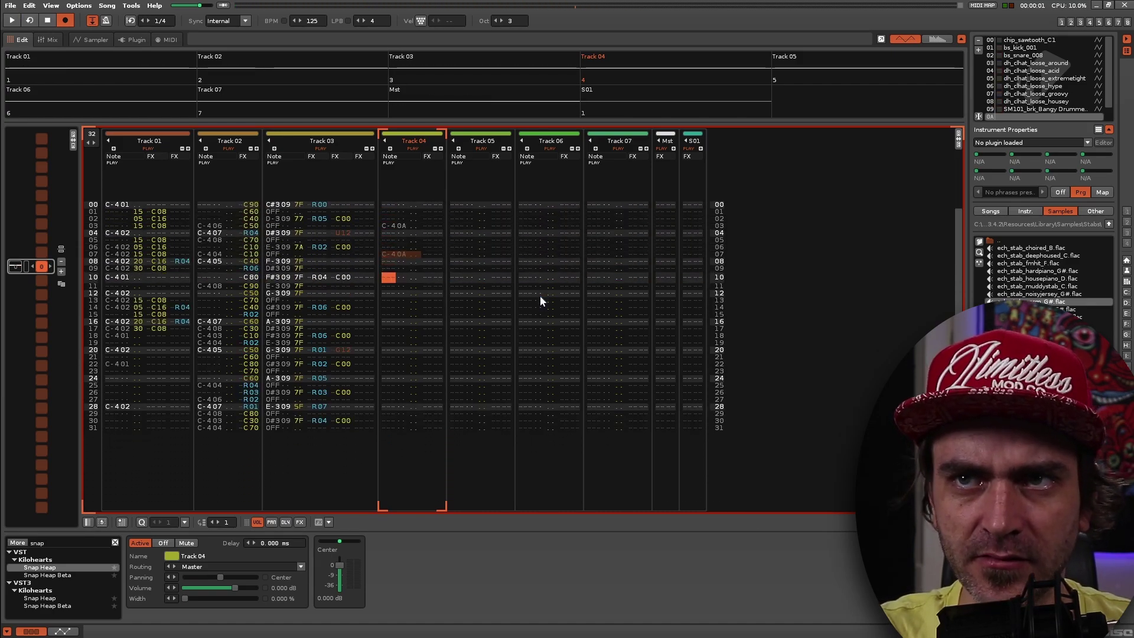
- Undo the trial stab notes in Track 04
{"action": "key", "text": "Up"}
{"action": "key", "text": "Up"}
{"action": "key", "text": "Up"}
{"action": "left_click_drag", "start_coordinate": [388, 277], "coordinate": [388, 270]}
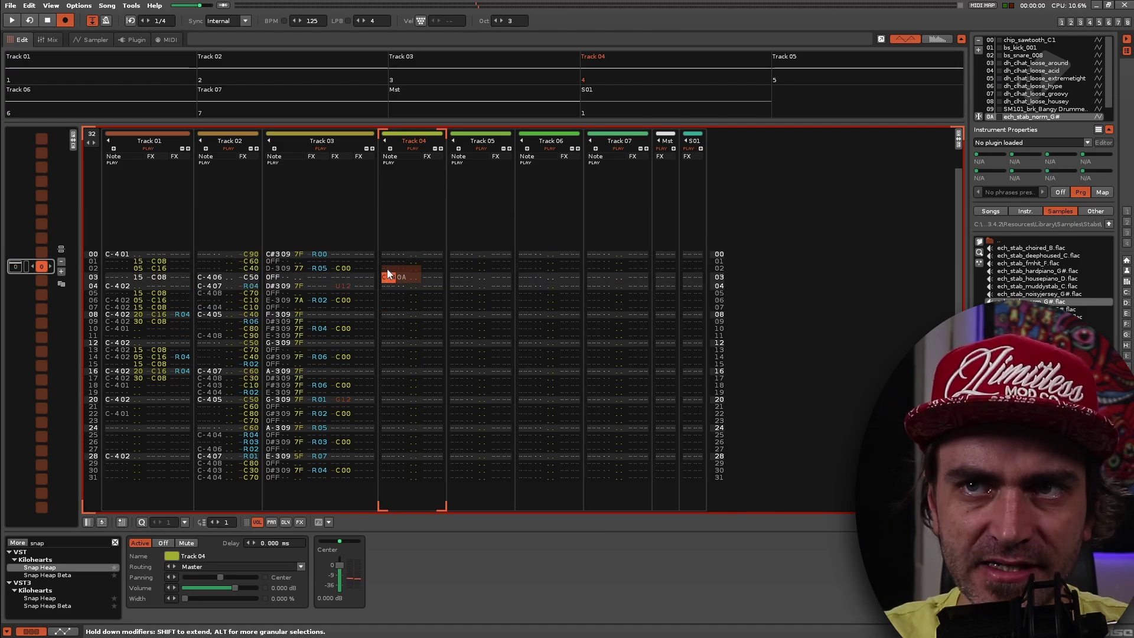
{"action": "key", "text": "ctrl+z"}
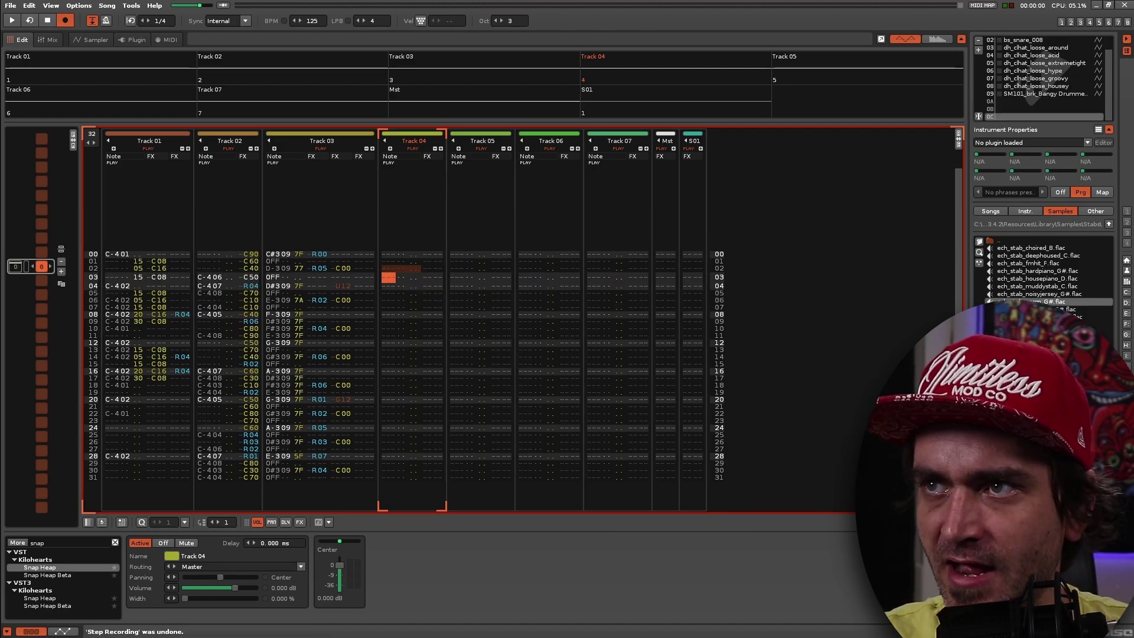
- Load the ech_stab_norm_G# sample into instrument slot 0A
{"action": "left_click_drag", "start_coordinate": [1040, 301], "coordinate": [1023, 101]}
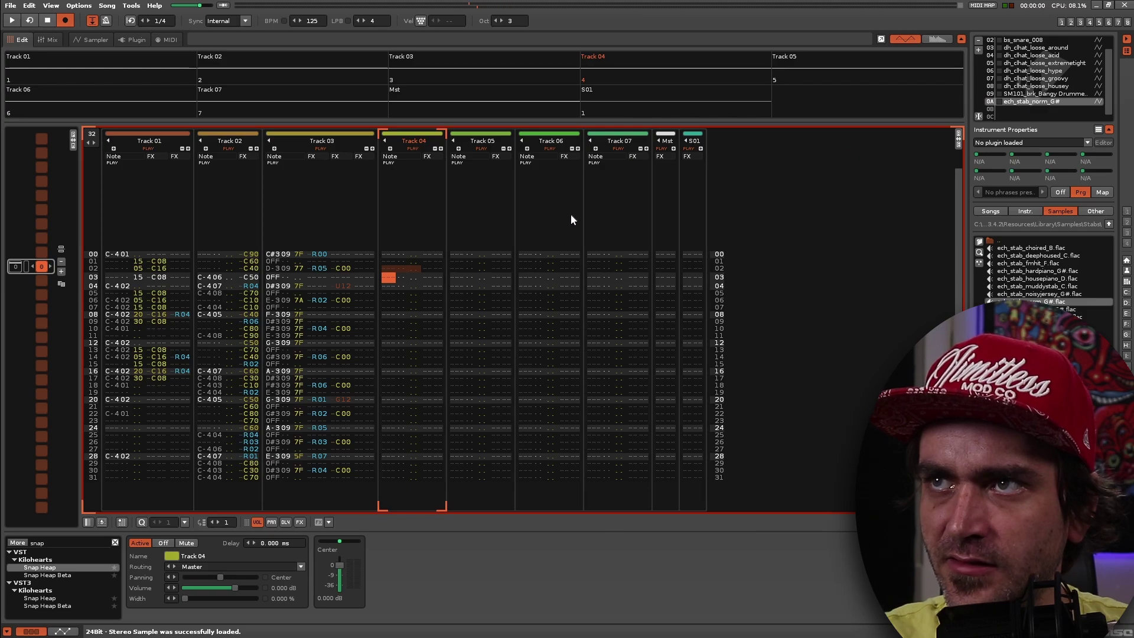
- Enter C-4 notes for instrument 0A on lines 02, 07 and 18 of Track 04
{"action": "left_click", "coordinate": [392, 278]}
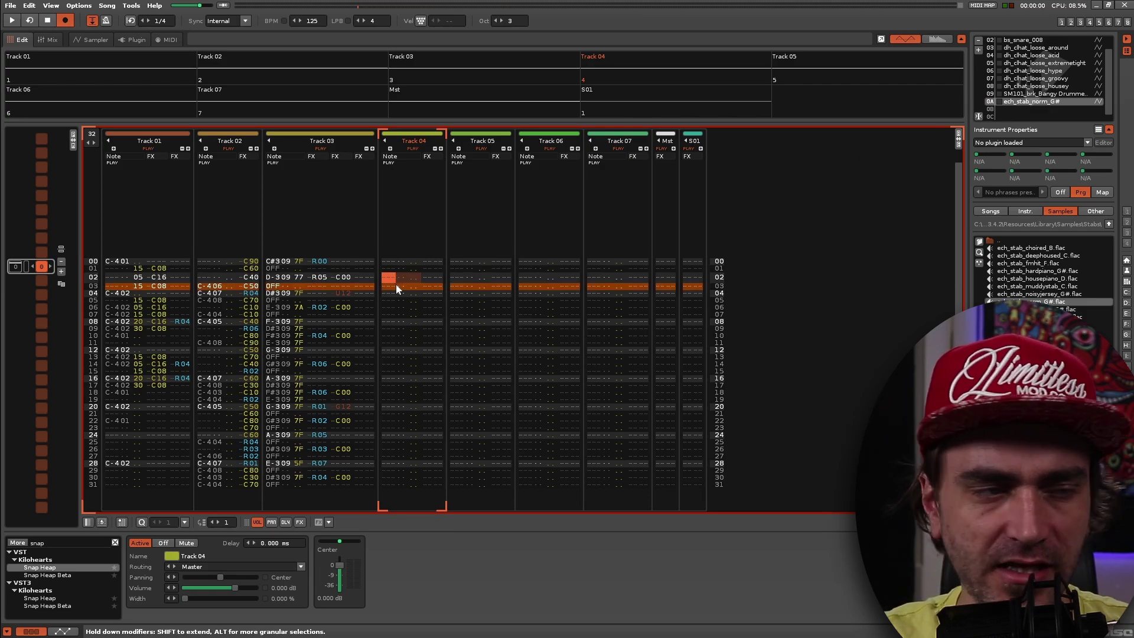
{"action": "key", "text": "space"}
{"action": "key", "text": "q"}
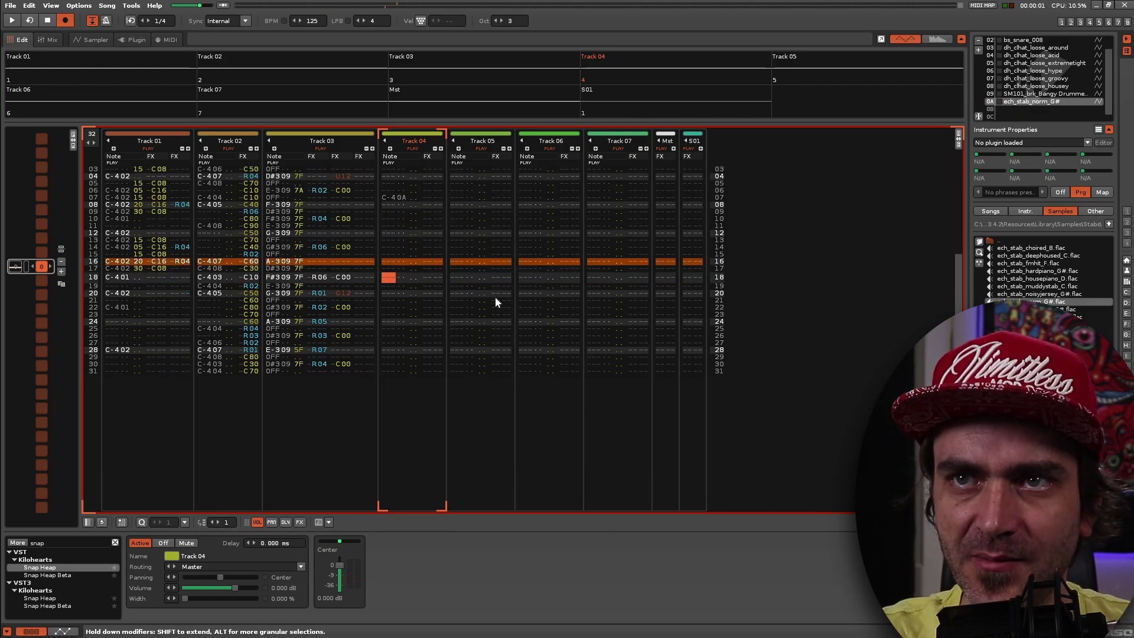
{"action": "key", "text": "q"}
{"action": "key", "text": "Down"}
{"action": "key", "text": "Down"}
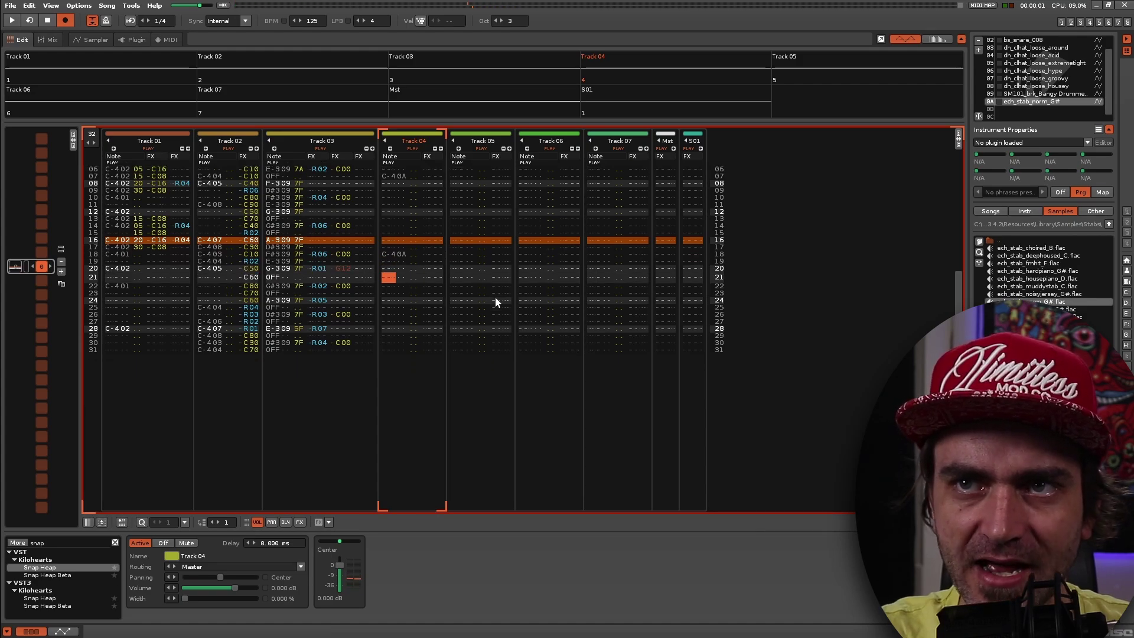
- Enter stab notes C#4 on lines 23 and 25 and C-4 on line 27 of Track 04
{"action": "key", "text": "2"}
{"action": "key", "text": "2"}
{"action": "key", "text": "q"}
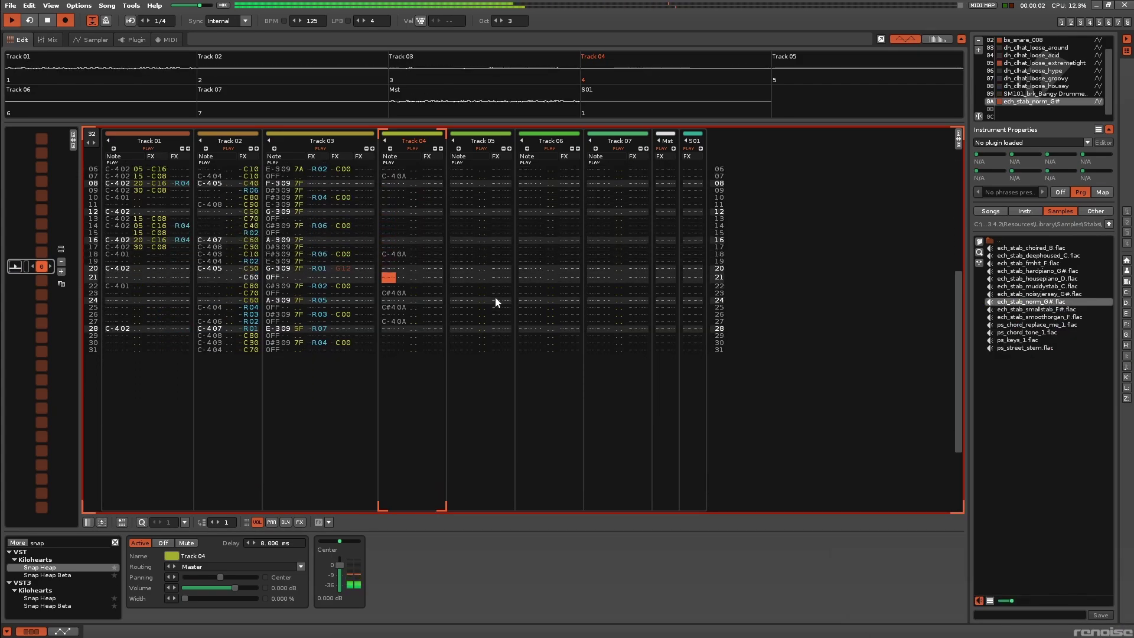
{"action": "key", "text": "q"}
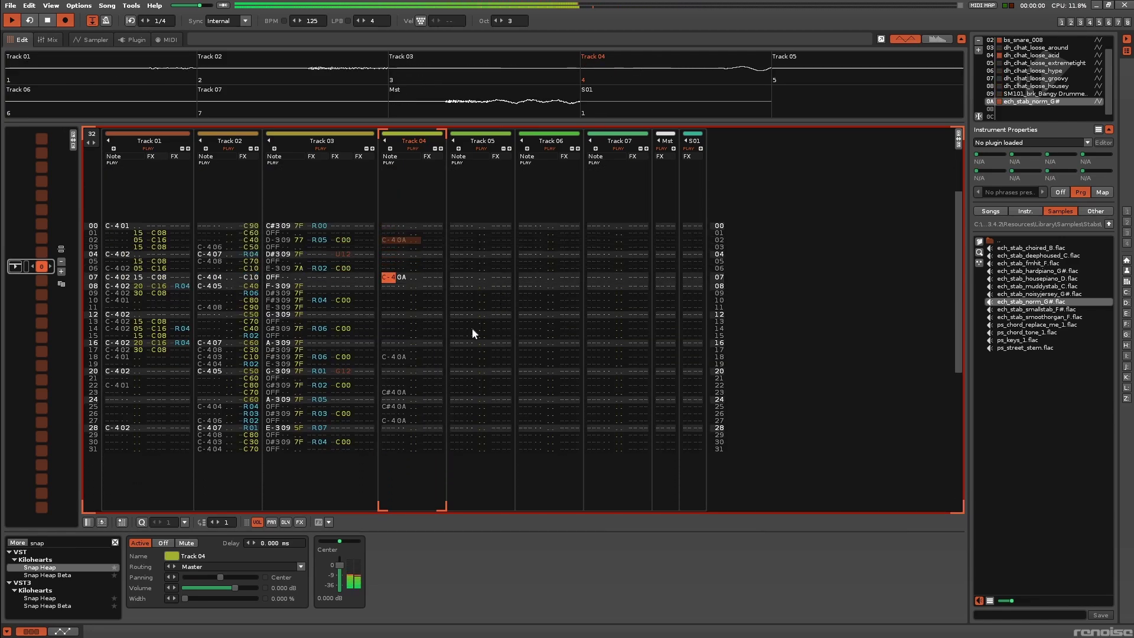
- Lower Track 04's volume to -1.920 dB in the mixer and add an Analog Filter to the track
{"action": "left_click", "coordinate": [51, 41]}
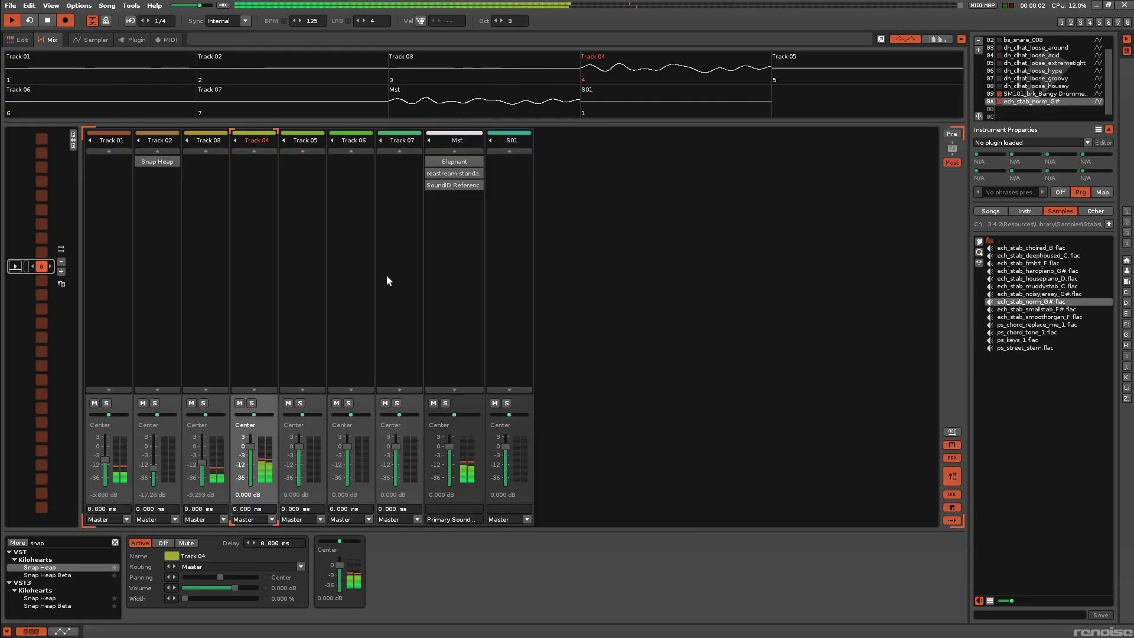
{"action": "left_click_drag", "start_coordinate": [252, 447], "coordinate": [251, 454]}
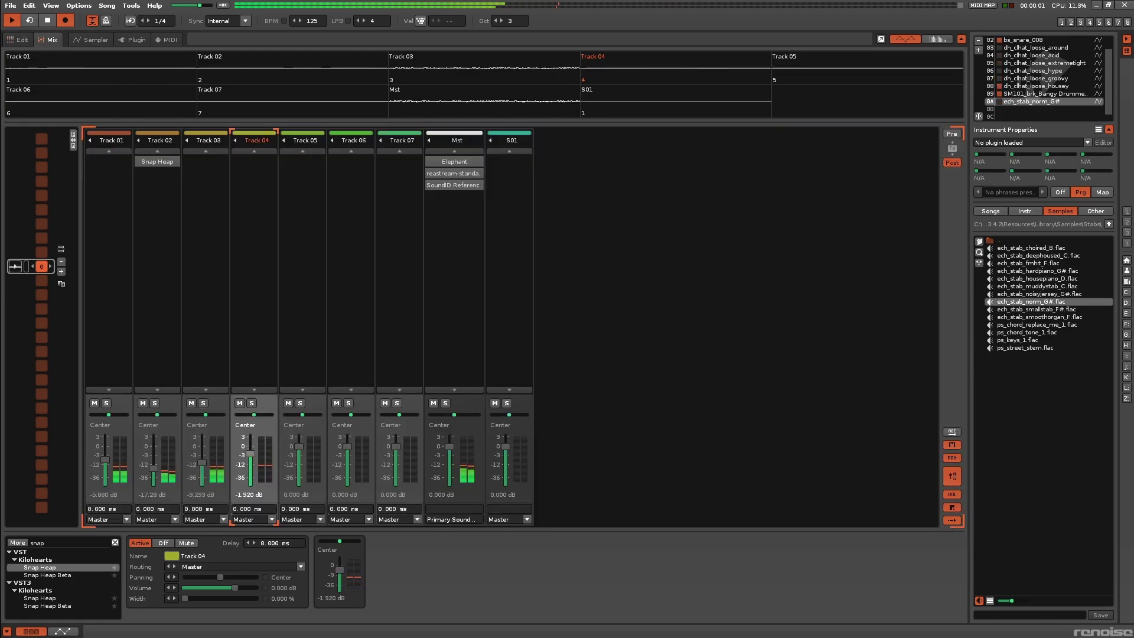
{"action": "left_click", "coordinate": [116, 542]}
{"action": "key", "text": "space"}
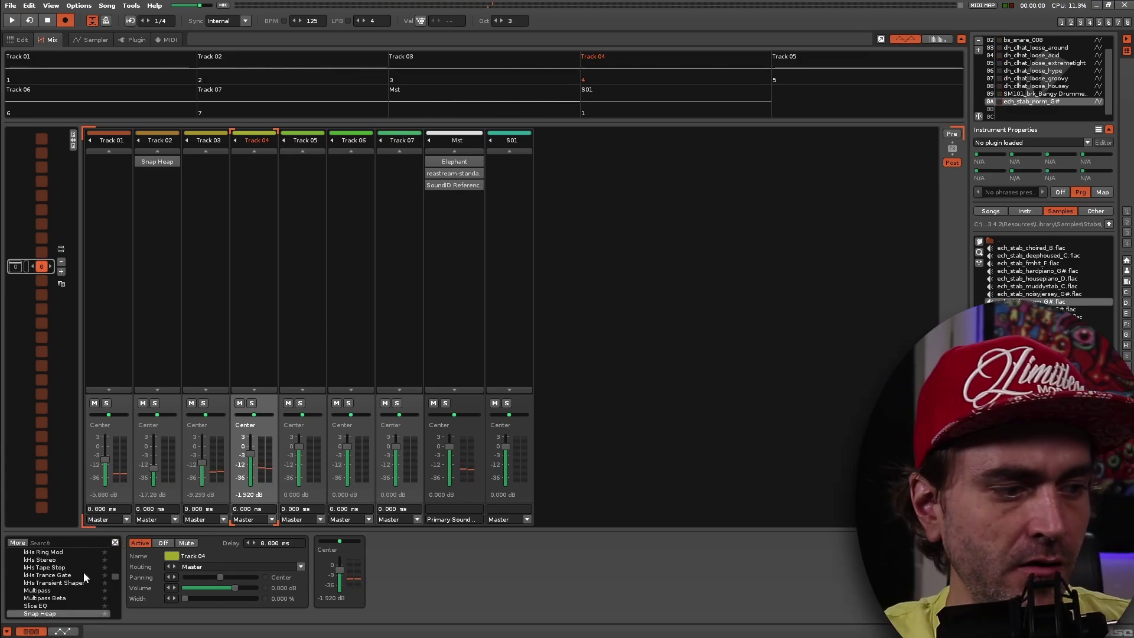
{"action": "scroll", "coordinate": [82, 580], "scroll_direction": "up", "scroll_amount": 10}
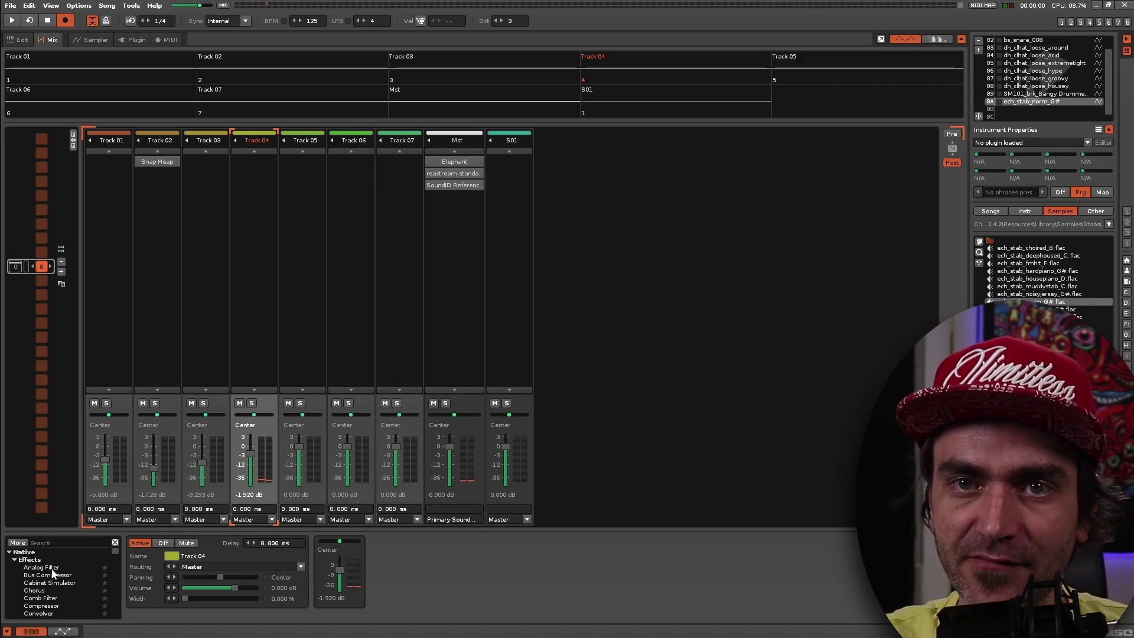
{"action": "left_click_drag", "start_coordinate": [42, 567], "coordinate": [331, 568]}
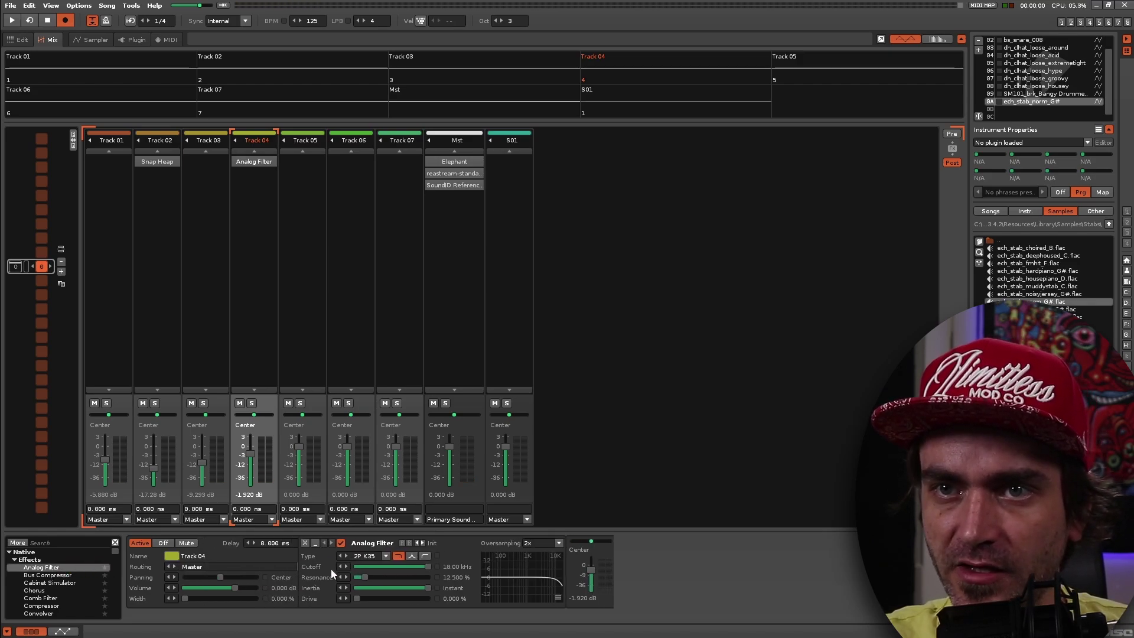
- Set the Analog Filter to high-pass with 0.62 kHz cutoff and 43.300 % resonance, and play the pattern
{"action": "left_click", "coordinate": [441, 556]}
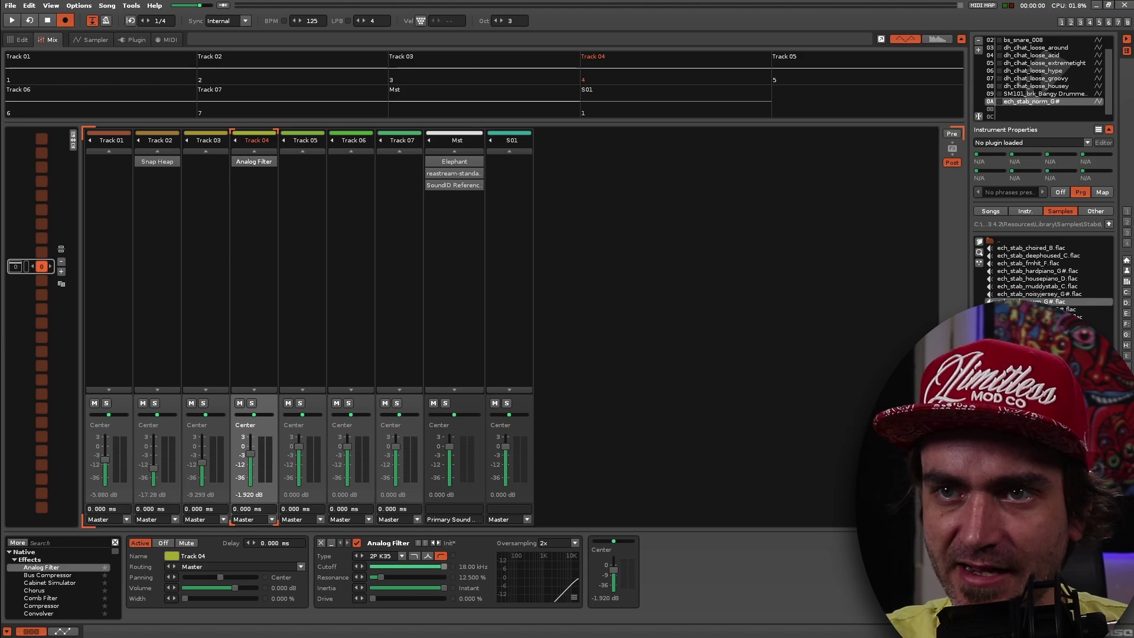
{"action": "left_click_drag", "start_coordinate": [444, 567], "coordinate": [401, 567]}
{"action": "key", "text": "space"}
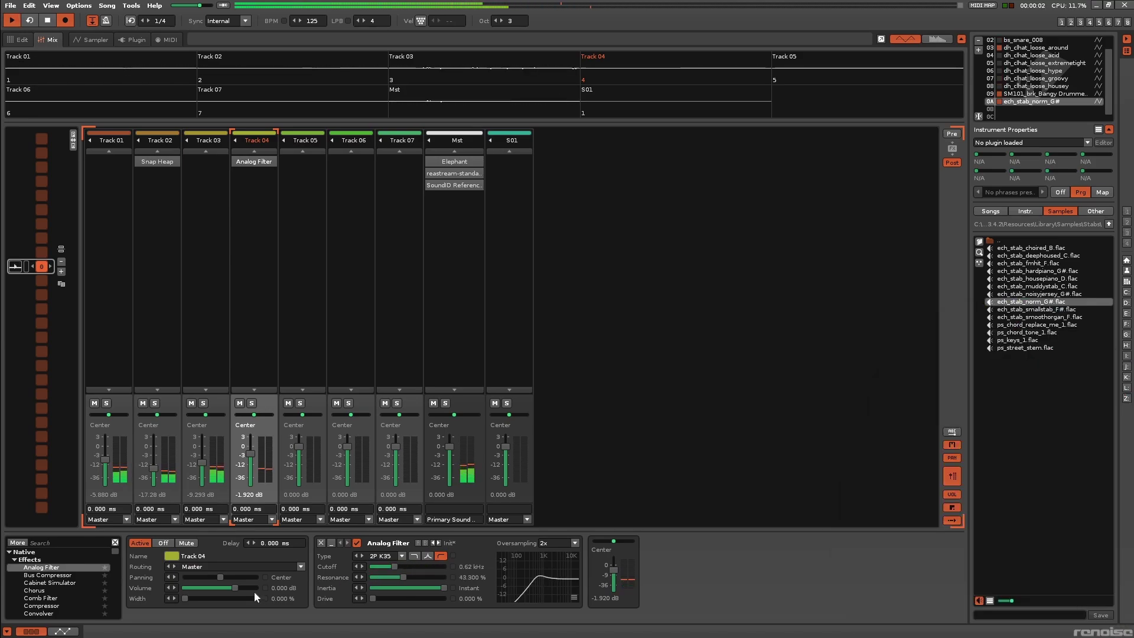
- Add a Reverb after the Analog Filter on Track 04 and set its wet mix to -12.69 dB
{"action": "scroll", "coordinate": [54, 578], "scroll_direction": "down", "scroll_amount": 2}
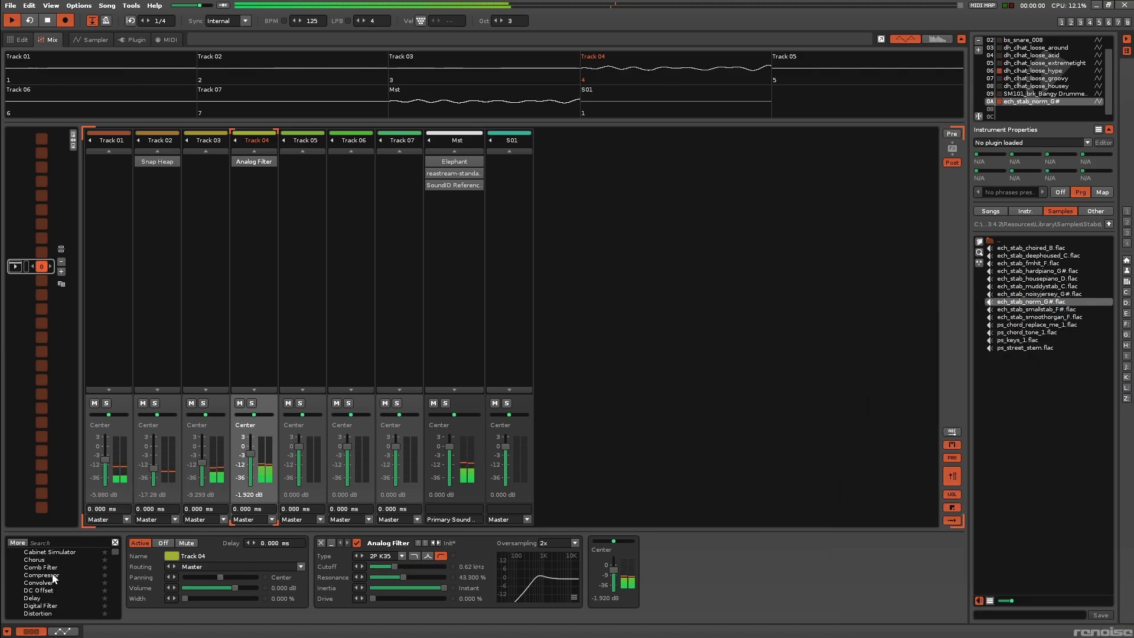
{"action": "scroll", "coordinate": [54, 578], "scroll_direction": "down", "scroll_amount": 5}
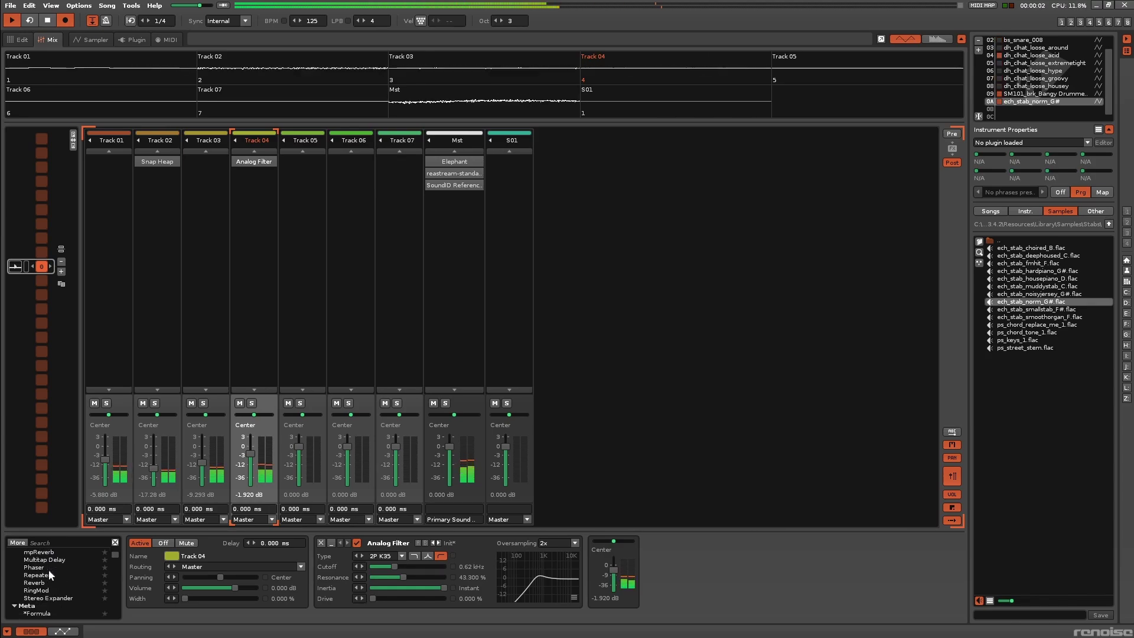
{"action": "left_click_drag", "start_coordinate": [35, 583], "coordinate": [589, 572]}
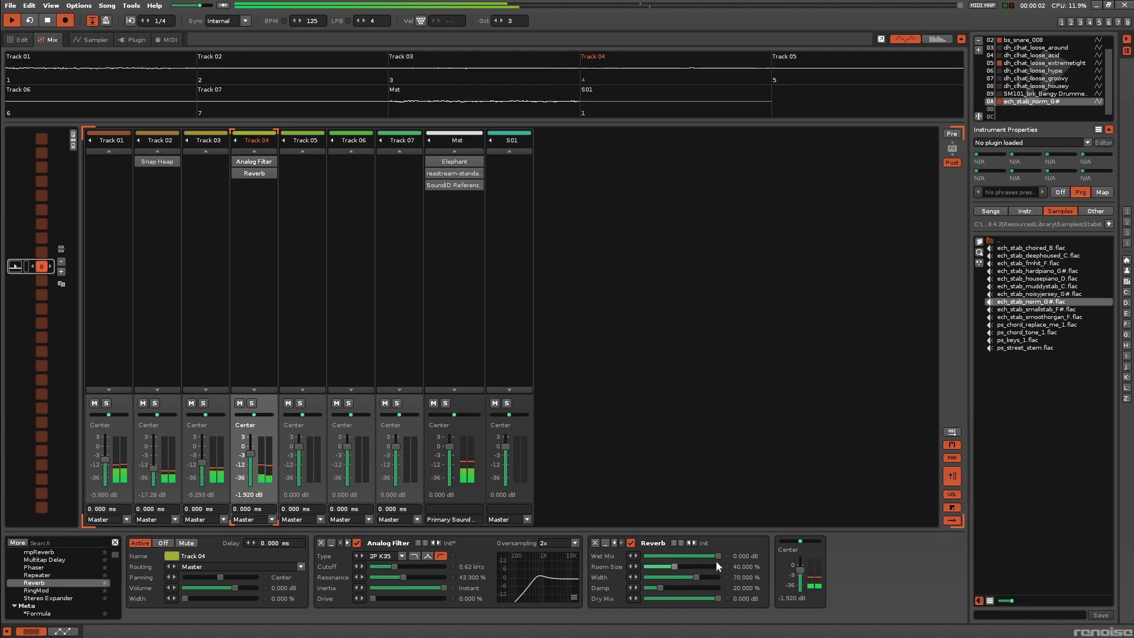
{"action": "left_click_drag", "start_coordinate": [718, 557], "coordinate": [662, 556]}
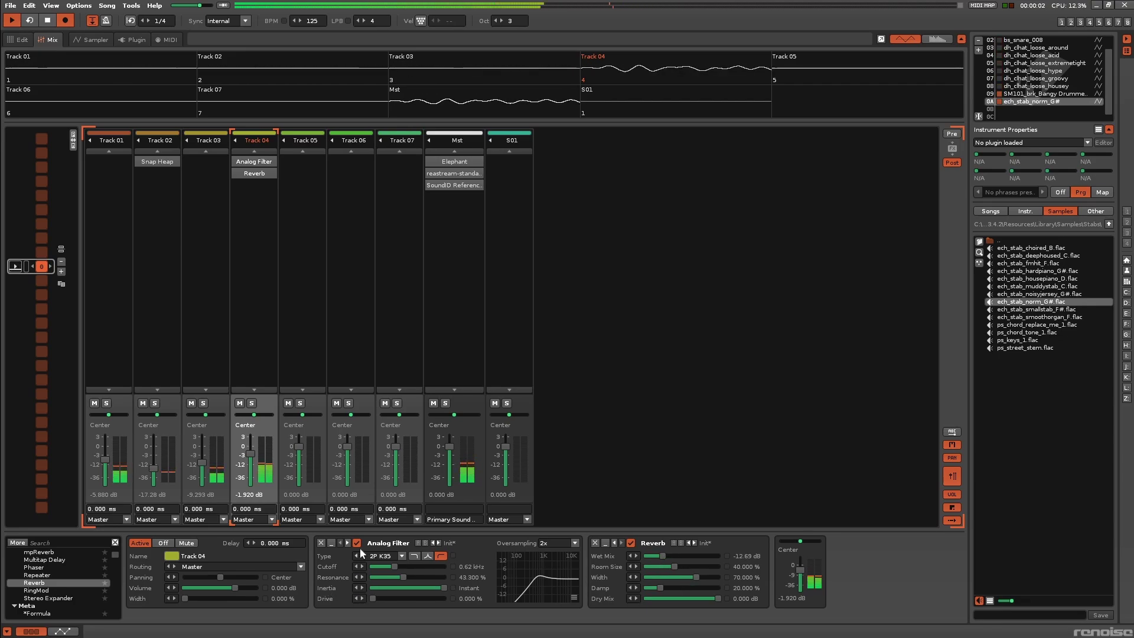
- Lower Track 04's volume to -5.880 dB and play the result in the pattern editor
{"action": "left_click_drag", "start_coordinate": [251, 452], "coordinate": [252, 463]}
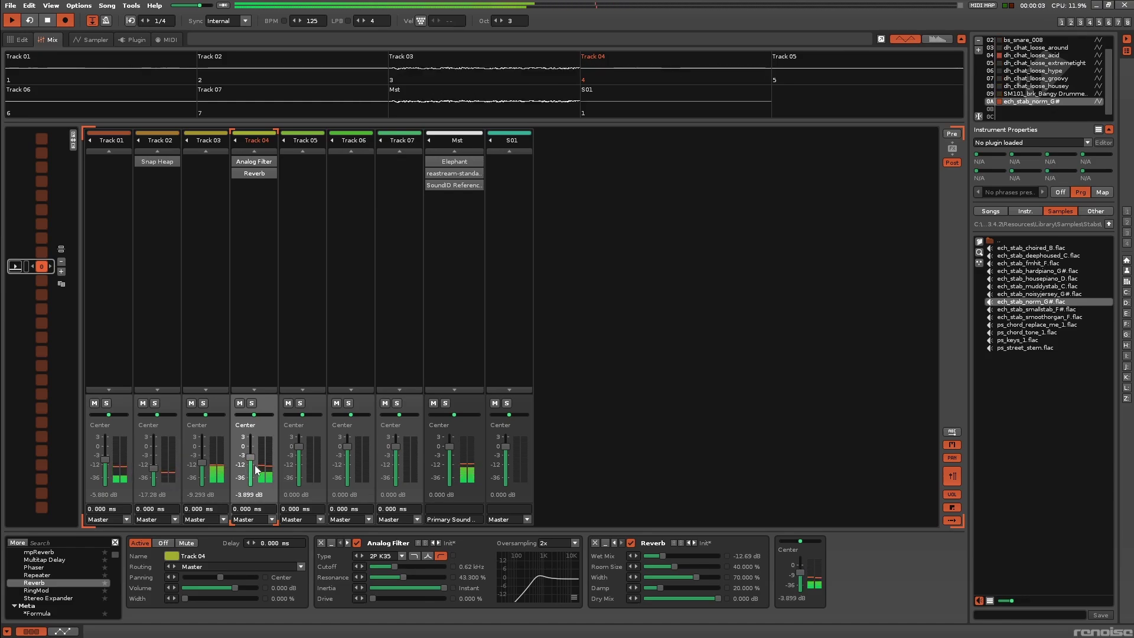
{"action": "left_click_drag", "start_coordinate": [249, 457], "coordinate": [249, 459]}
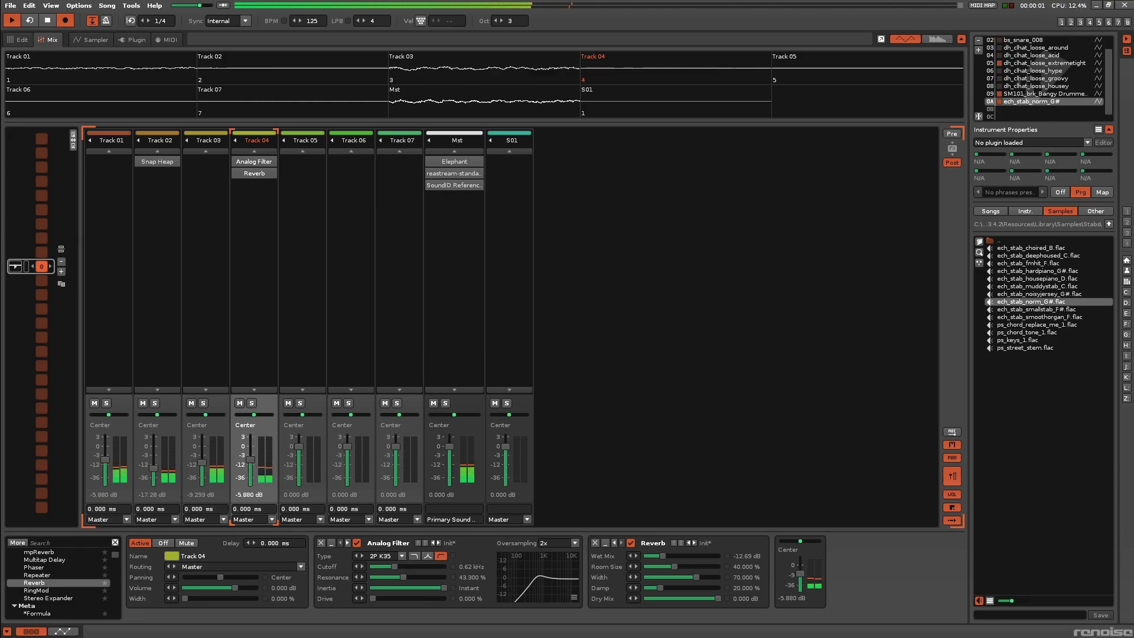
{"action": "left_click", "coordinate": [18, 40]}
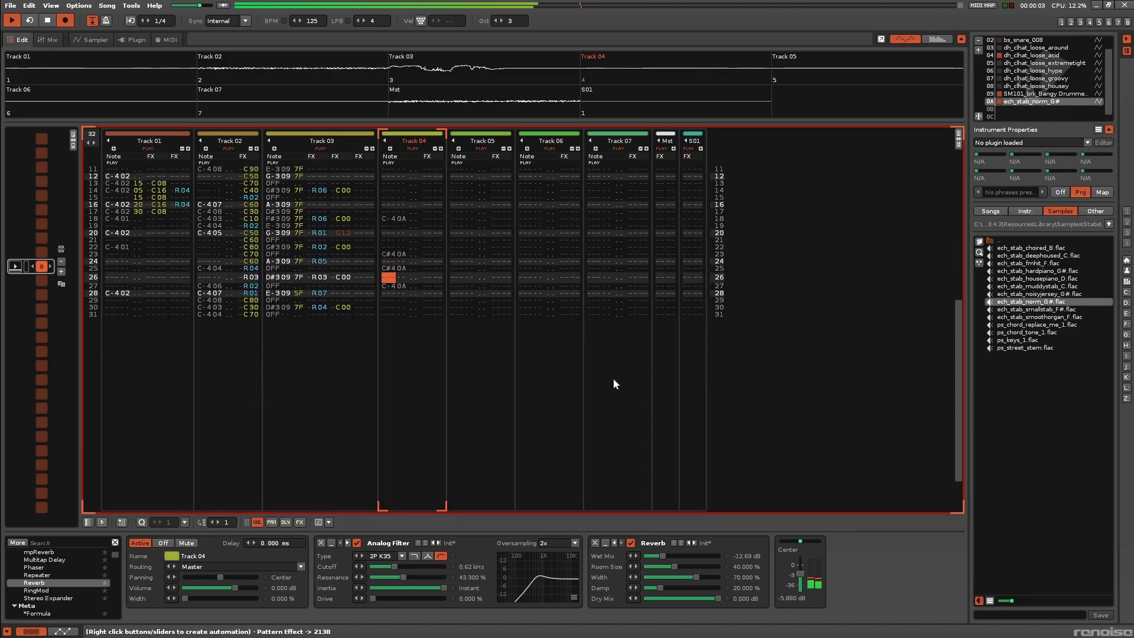
{"action": "key", "text": "space"}
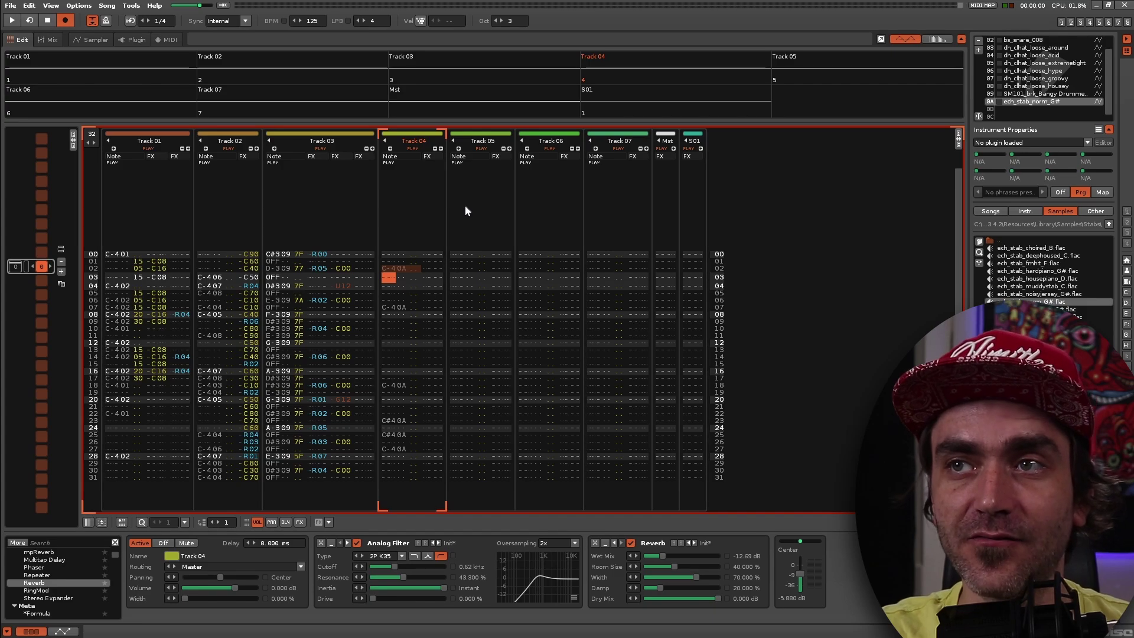
{"action": "key", "text": "space"}
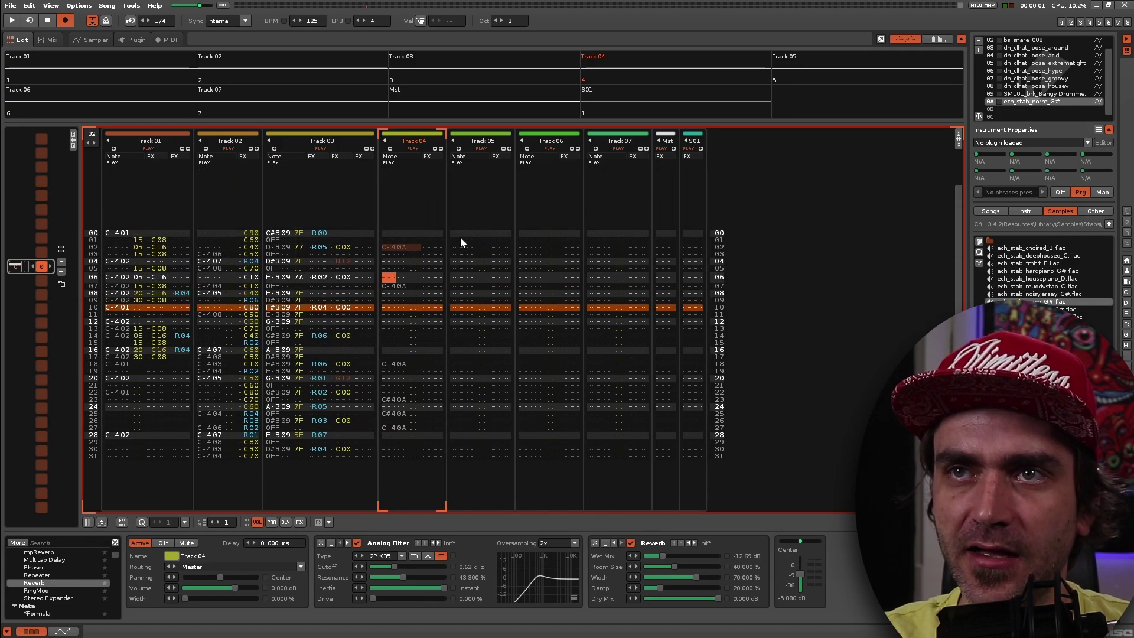
- Select the first line of Track 05 and search the effects list for "phase"
{"action": "left_click", "coordinate": [457, 237]}
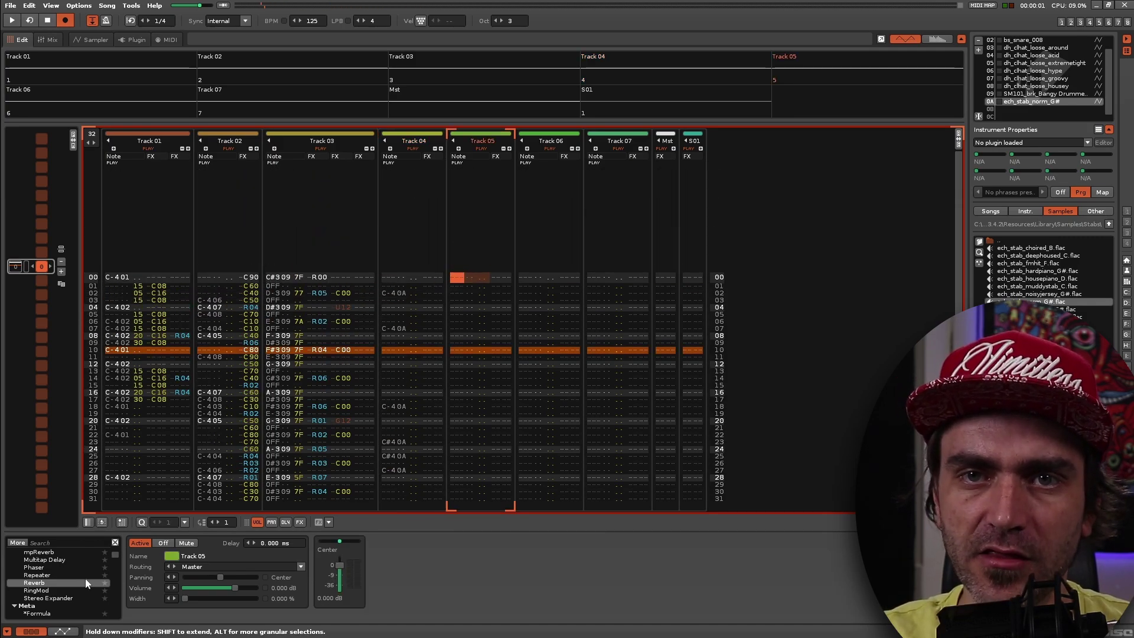
{"action": "scroll", "coordinate": [77, 583], "scroll_direction": "up", "scroll_amount": 1}
{"action": "left_click", "coordinate": [59, 543]}
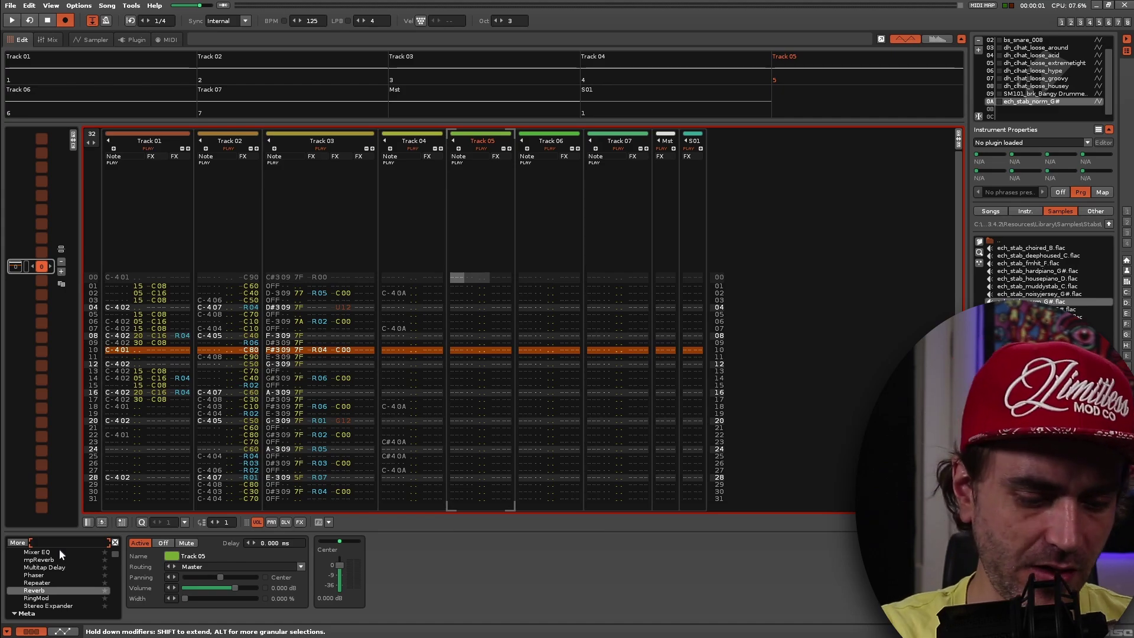
{"action": "type", "text": "phase"}
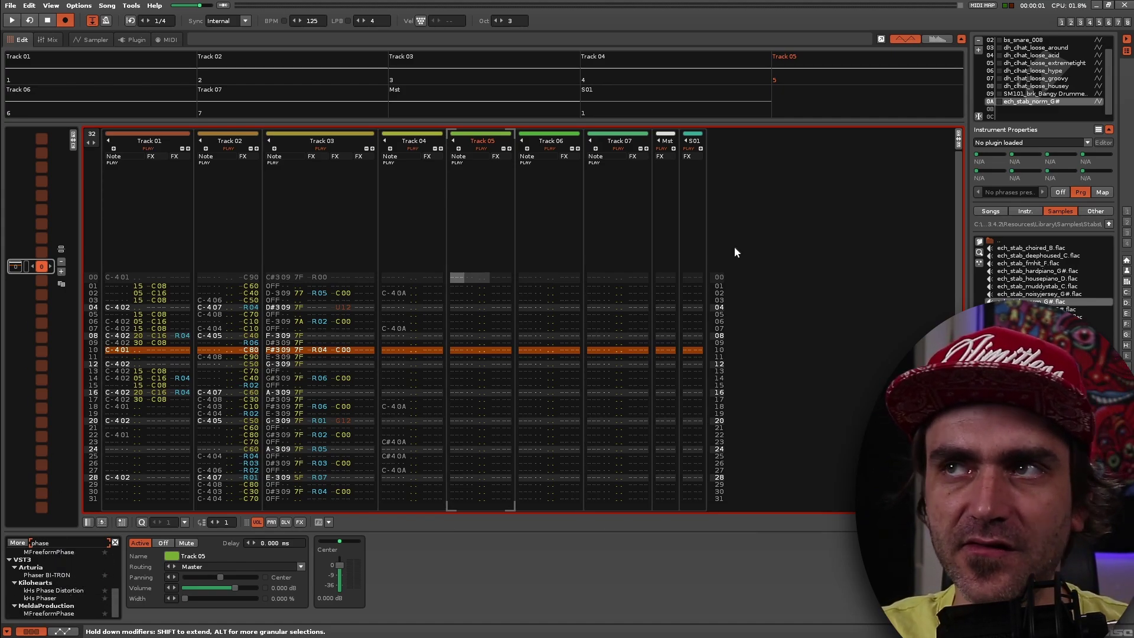
- Load the VST3 version of Phase Plant as a plugin instrument in the empty slot 0B
{"action": "left_click", "coordinate": [1005, 110]}
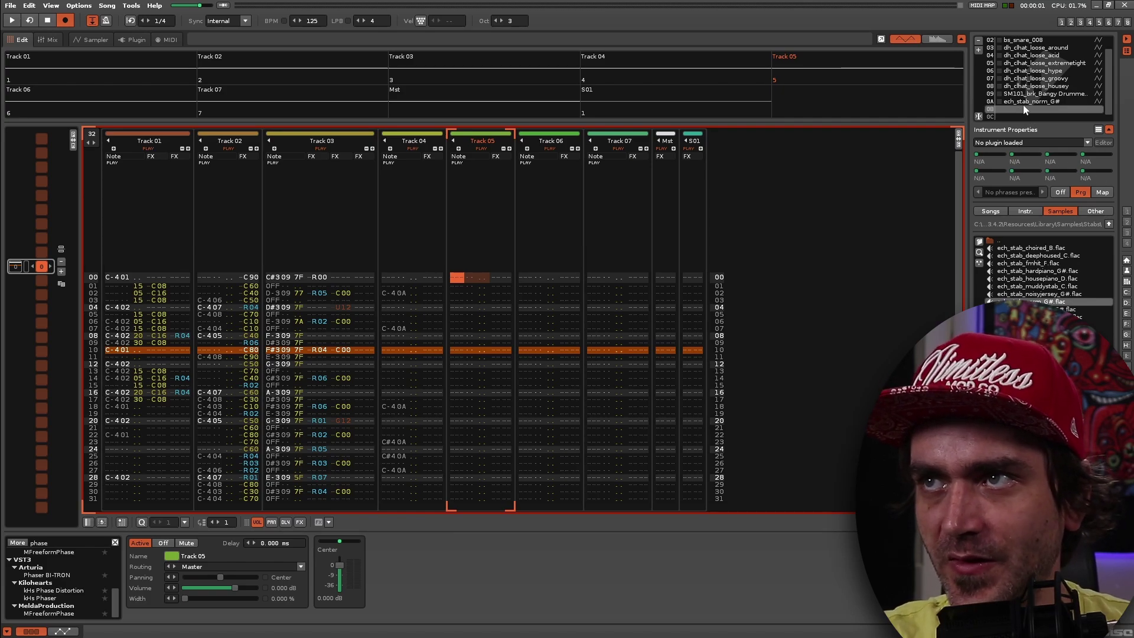
{"action": "left_click", "coordinate": [132, 40]}
{"action": "left_click", "coordinate": [65, 69]}
{"action": "scroll", "coordinate": [51, 308], "scroll_direction": "down", "scroll_amount": 1}
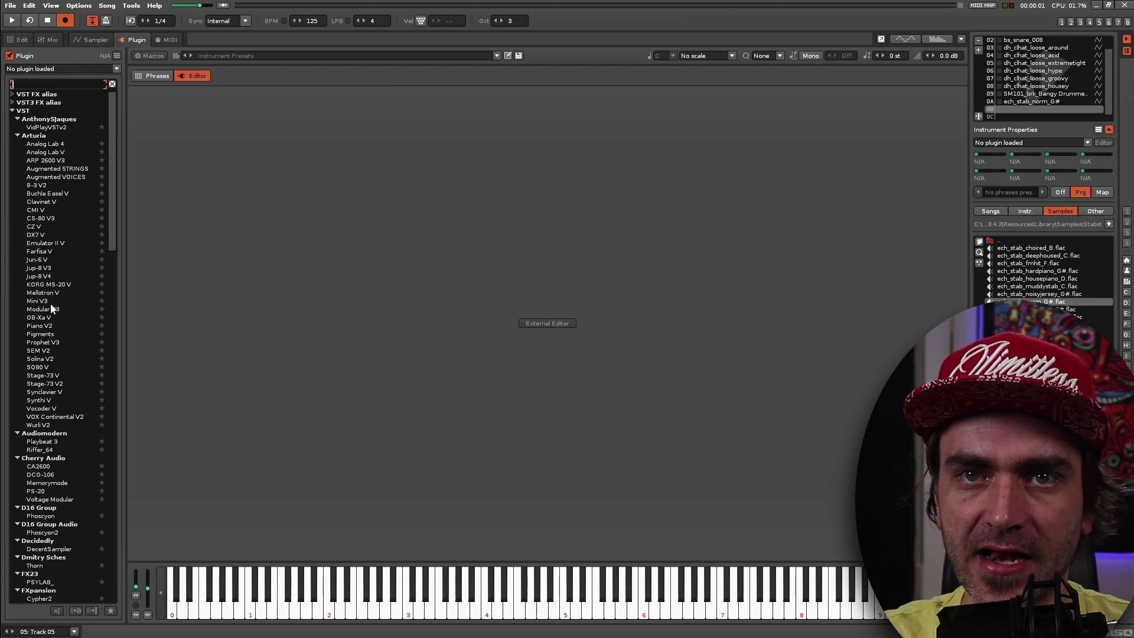
{"action": "type", "text": "phase"}
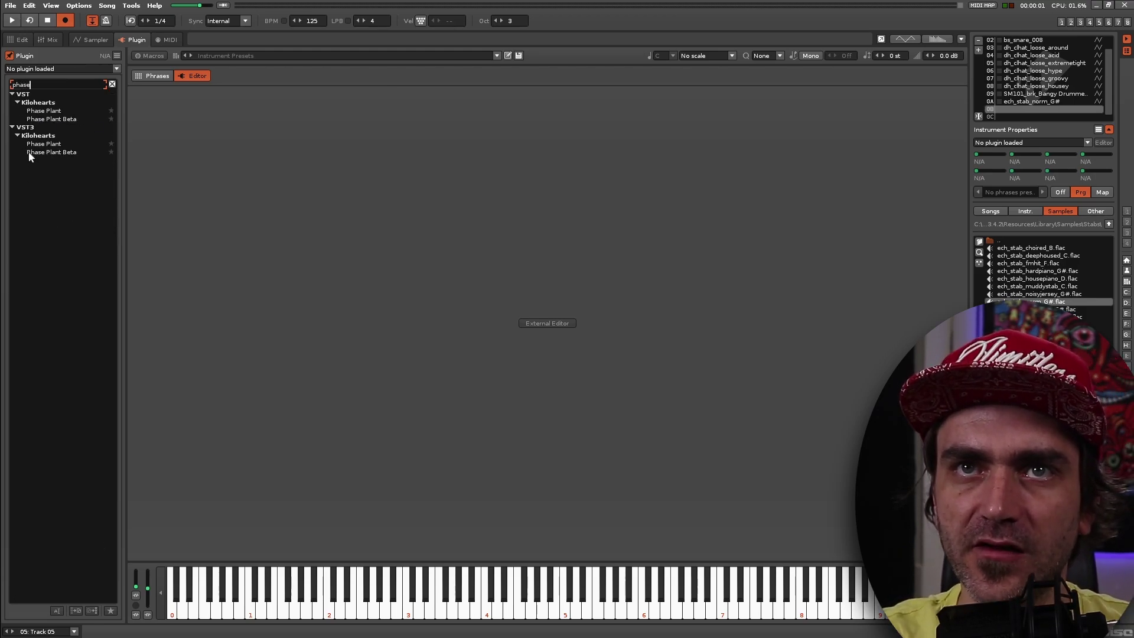
{"action": "left_click", "coordinate": [39, 144]}
{"action": "double_click", "coordinate": [37, 145]}
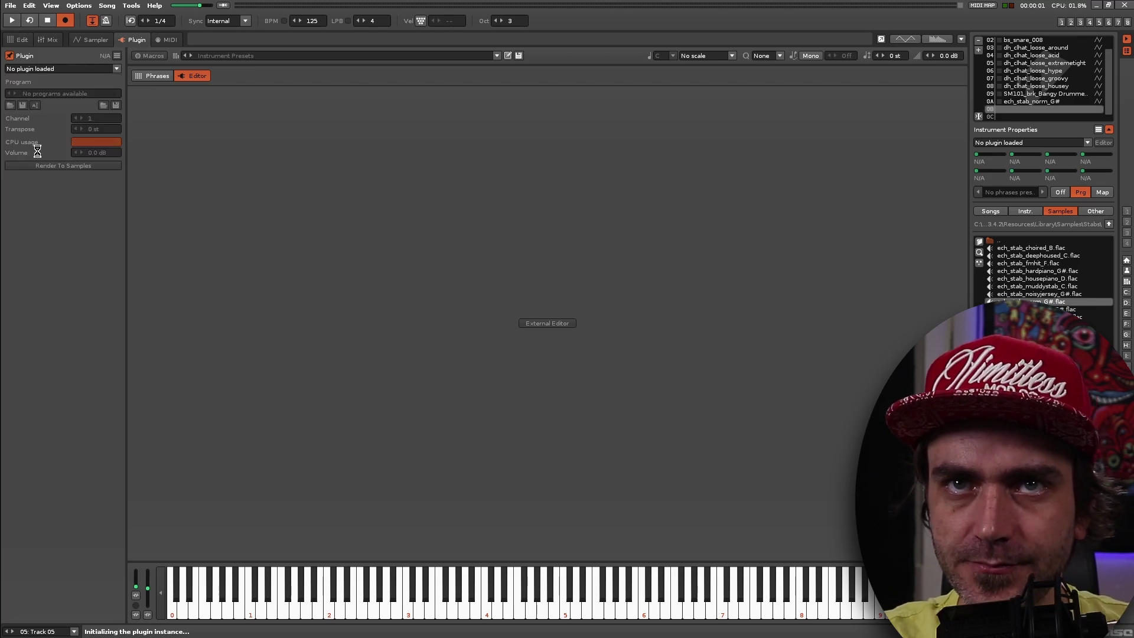
- Add an Analog generator with a sine waveform in Phase Plant and set the master pitch to -12.00 semitones
{"action": "left_click", "coordinate": [236, 216]}
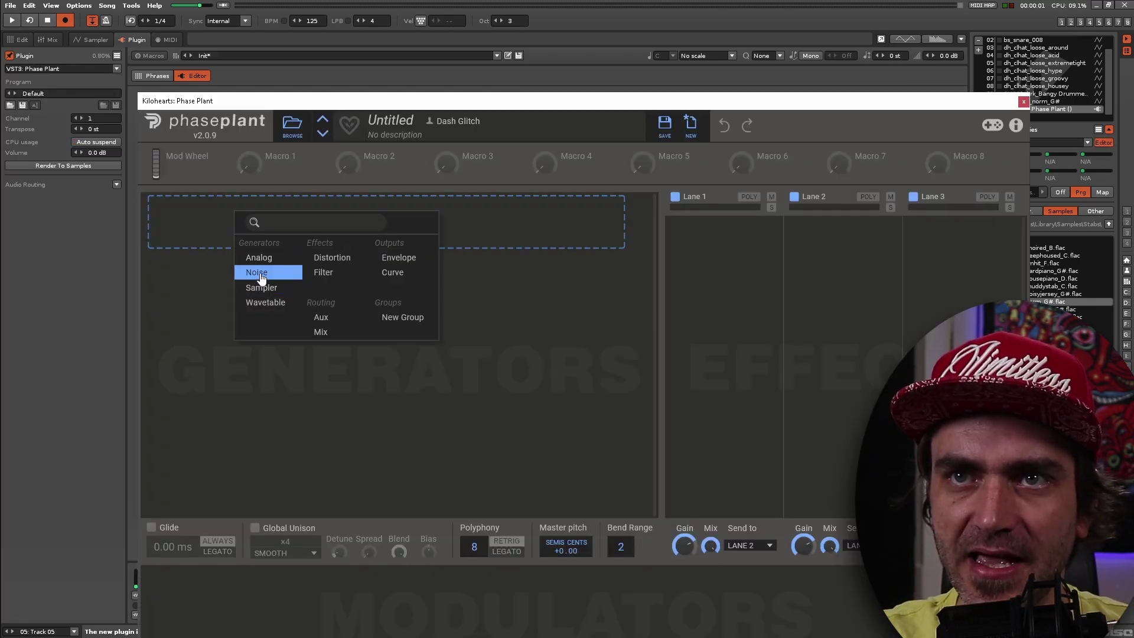
{"action": "left_click", "coordinate": [259, 257]}
{"action": "left_click", "coordinate": [553, 272]}
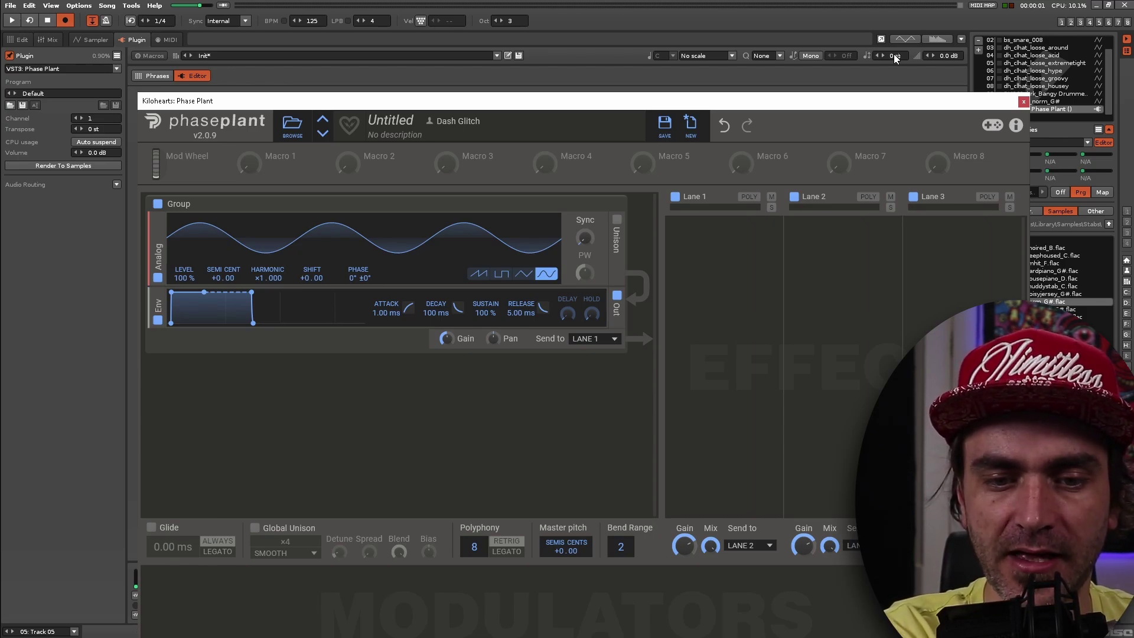
{"action": "left_click_drag", "start_coordinate": [894, 55], "coordinate": [894, 44]}
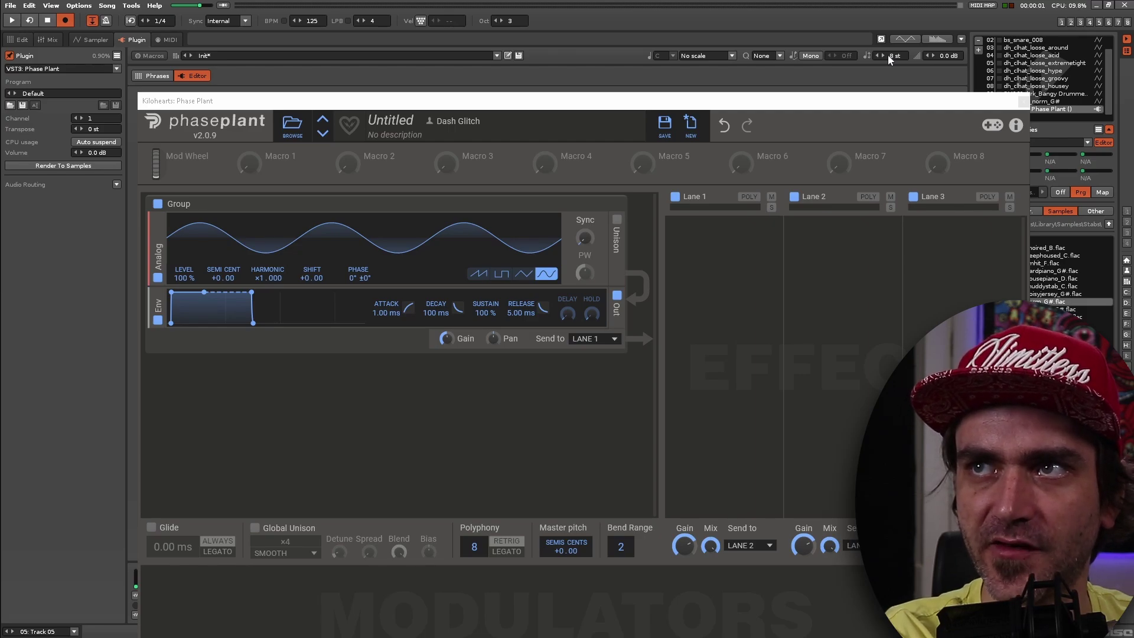
{"action": "left_click_drag", "start_coordinate": [559, 549], "coordinate": [559, 606]}
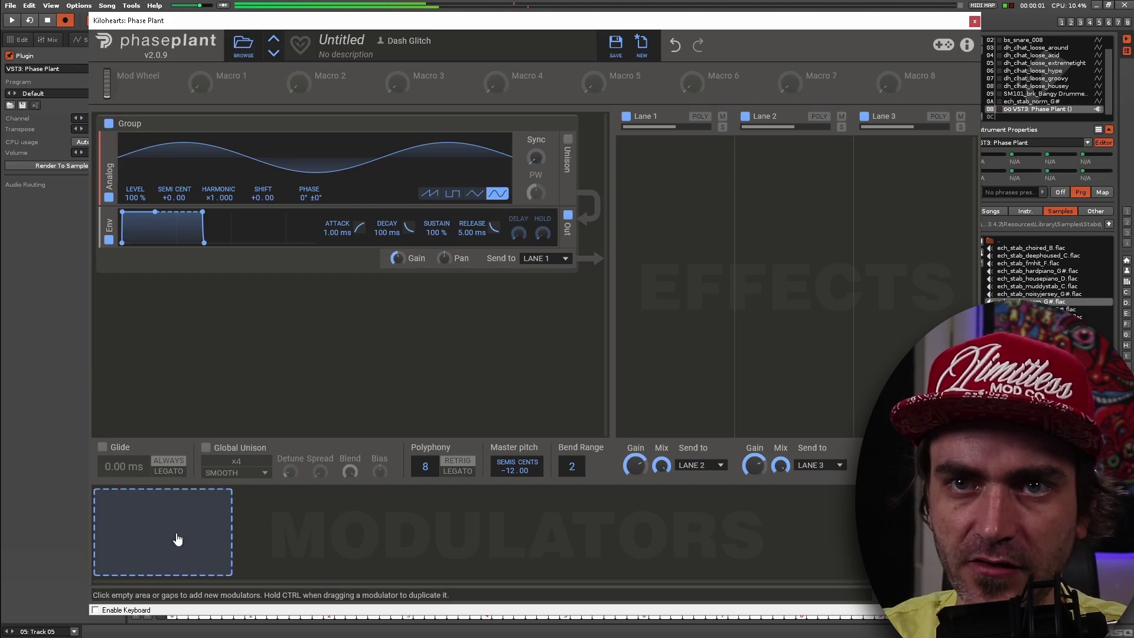
- Add a Curve modulator and reshape its slope into a concave decay from 100% to 0% over 1000 ms
{"action": "left_click", "coordinate": [177, 540]}
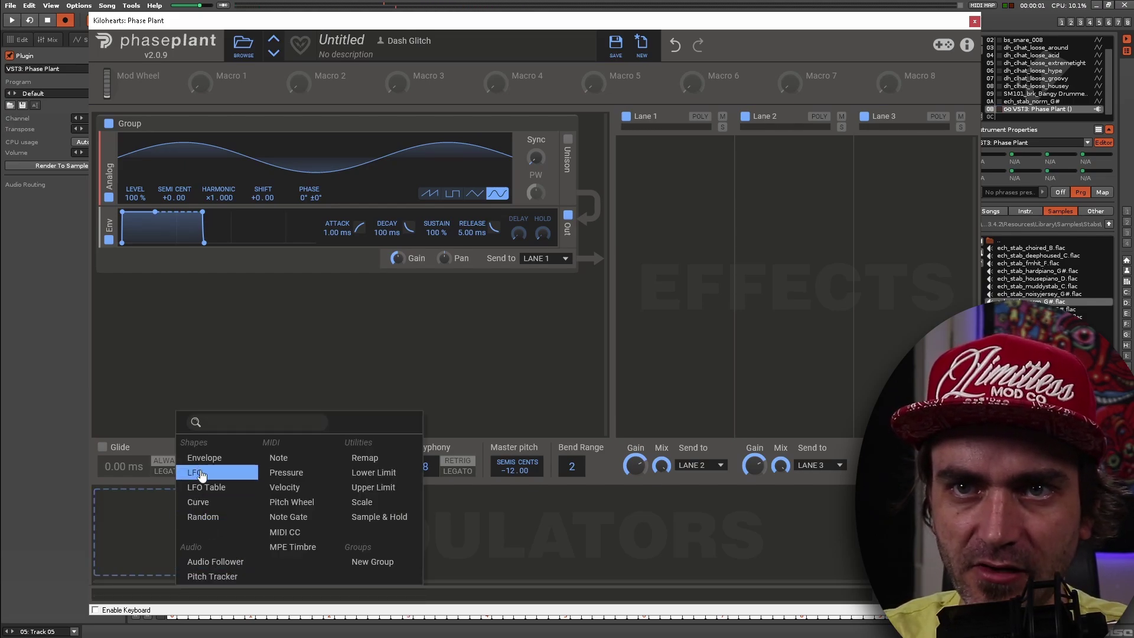
{"action": "left_click", "coordinate": [200, 504]}
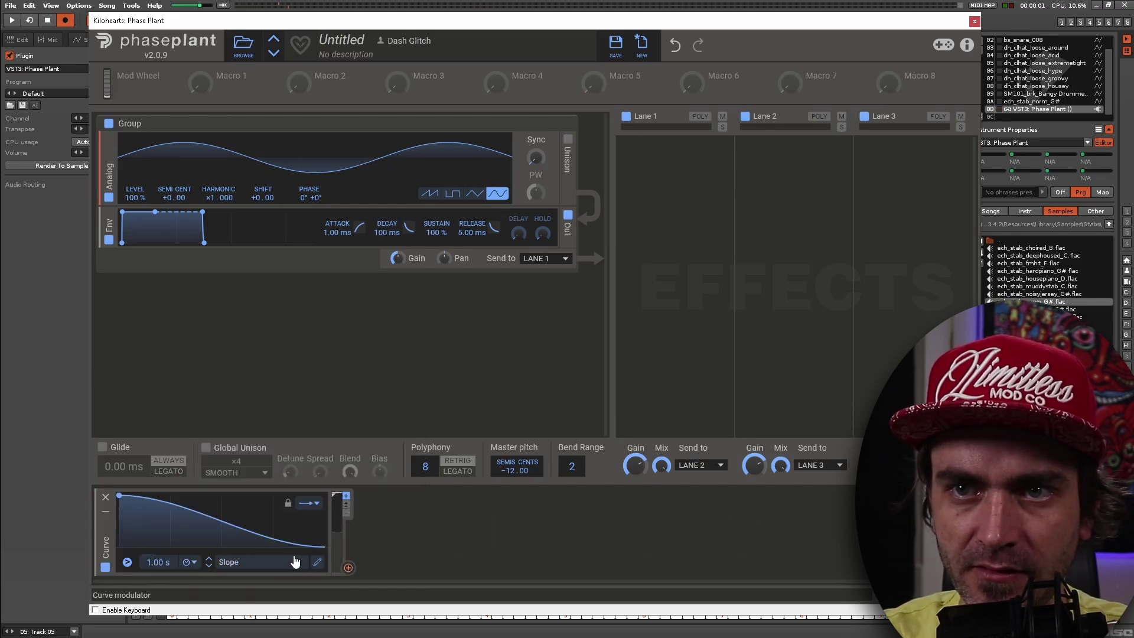
{"action": "left_click", "coordinate": [317, 562]}
{"action": "right_click", "coordinate": [251, 191]}
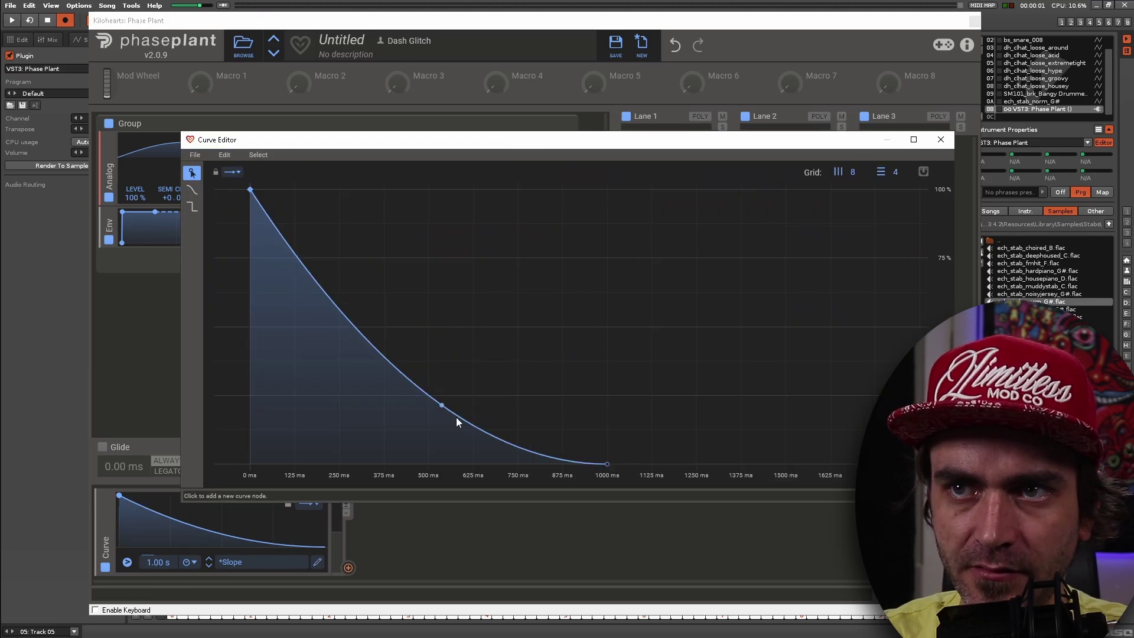
{"action": "left_click", "coordinate": [940, 141]}
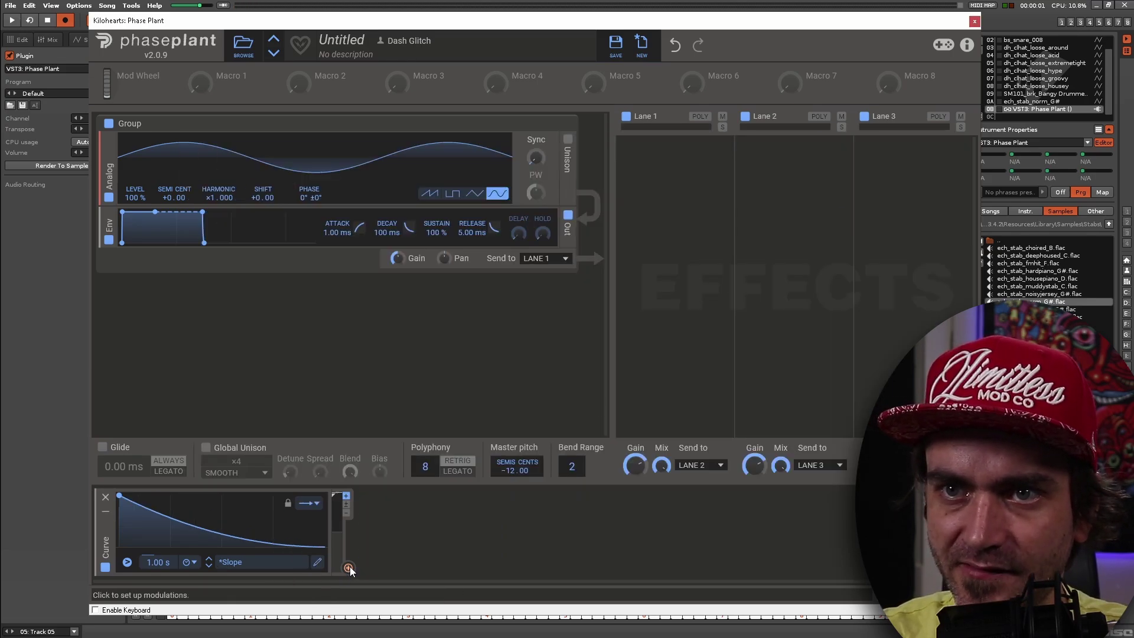
- Route the Curve modulator to the Analog generator's pitch with an amount of +15.50 and shorten the curve's length
{"action": "left_click_drag", "start_coordinate": [349, 568], "coordinate": [261, 212]}
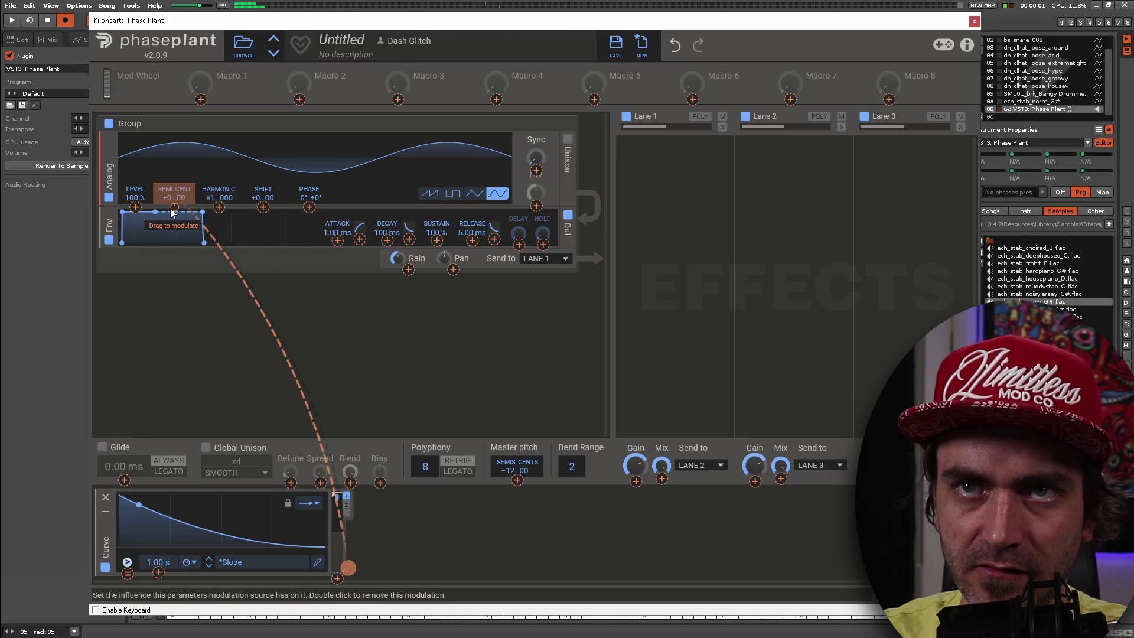
{"action": "left_click_drag", "start_coordinate": [174, 207], "coordinate": [174, 189]}
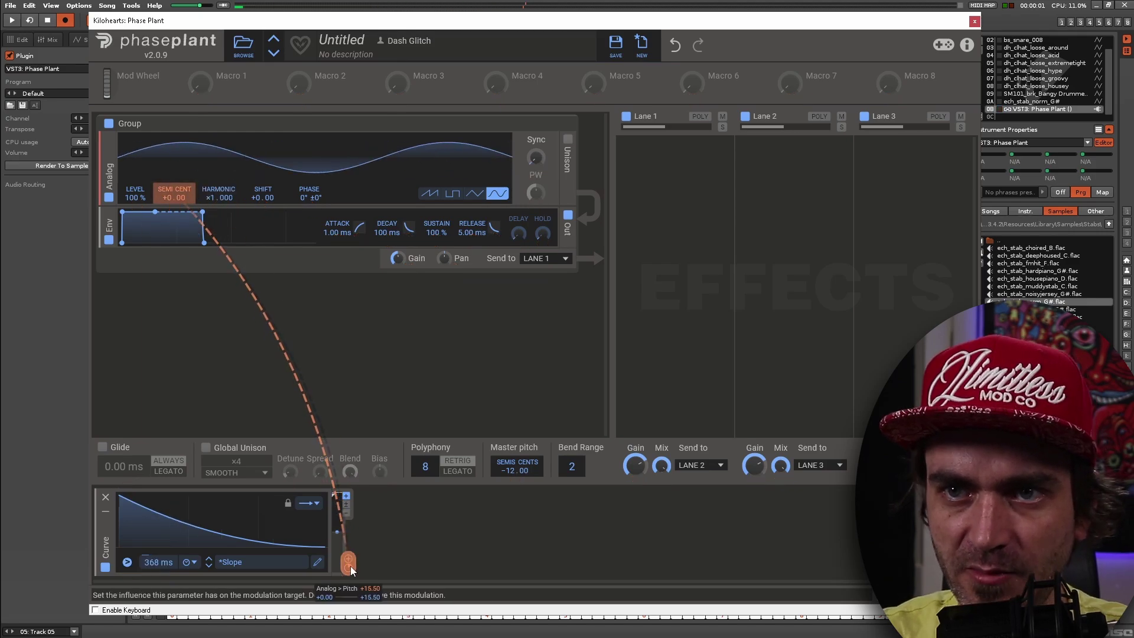
{"action": "right_click", "coordinate": [349, 566]}
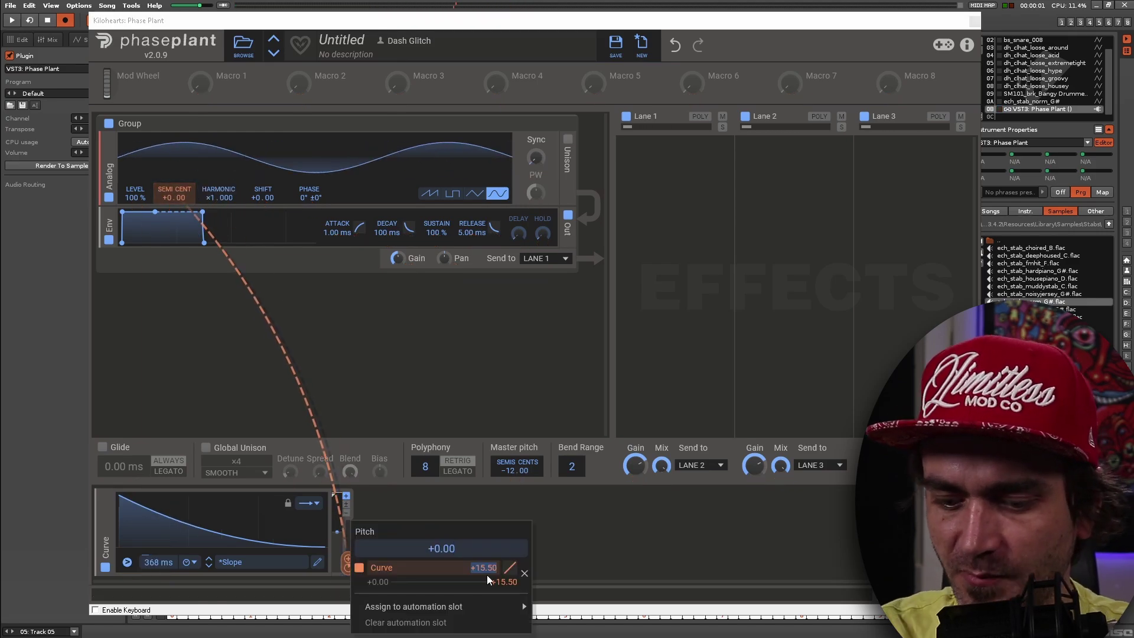
{"action": "left_click", "coordinate": [524, 573]}
- Add a Distortion effect to Lane 1
{"action": "left_click", "coordinate": [683, 185]}
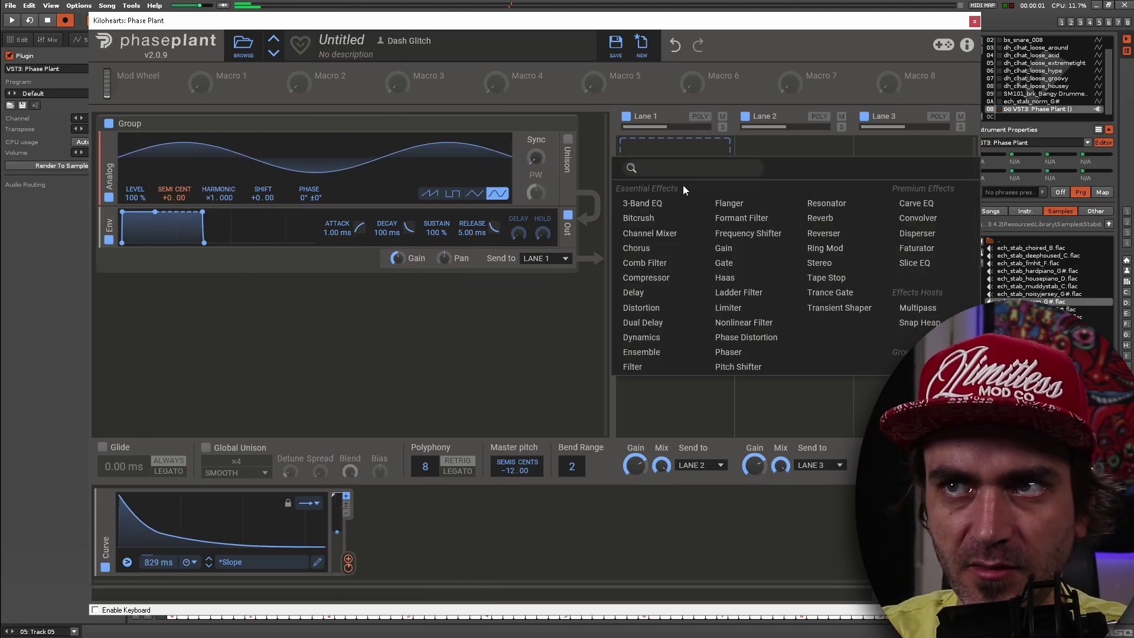
{"action": "left_click", "coordinate": [644, 308]}
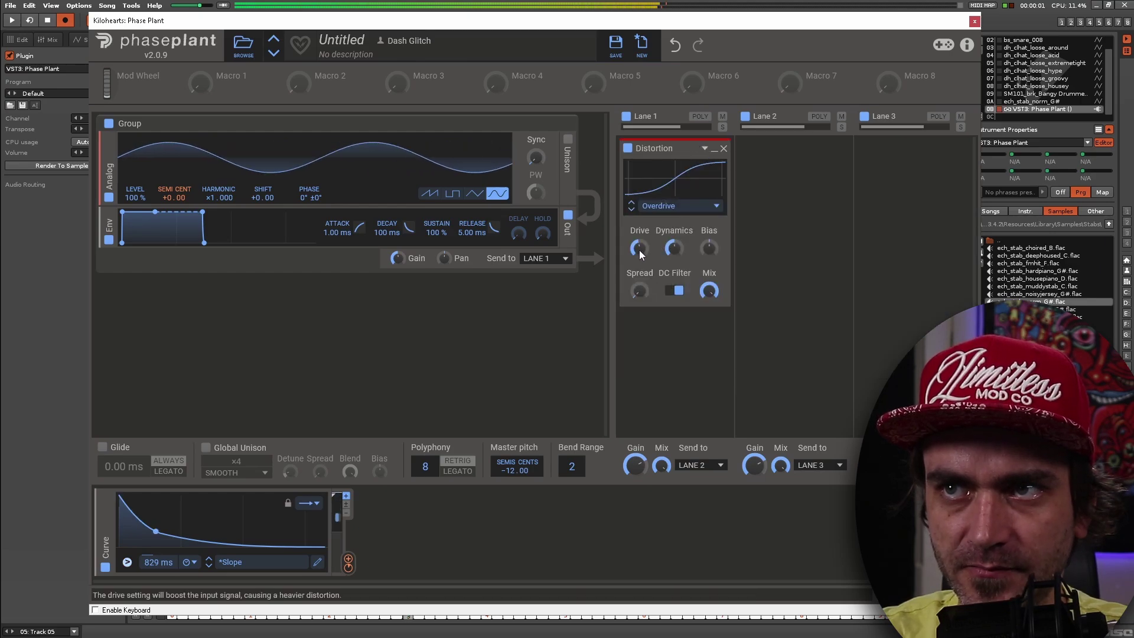
- Replace the envelope below the Analog generator with a Curve generator in the same group
{"action": "left_click", "coordinate": [109, 215]}
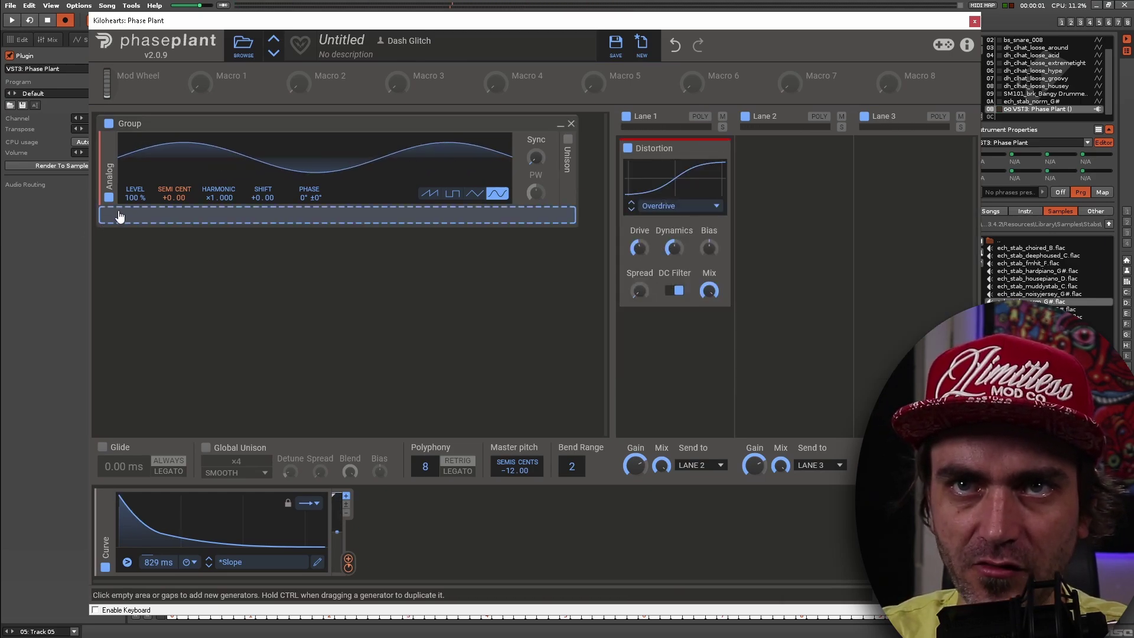
{"action": "left_click", "coordinate": [114, 212]}
{"action": "left_click", "coordinate": [301, 273]}
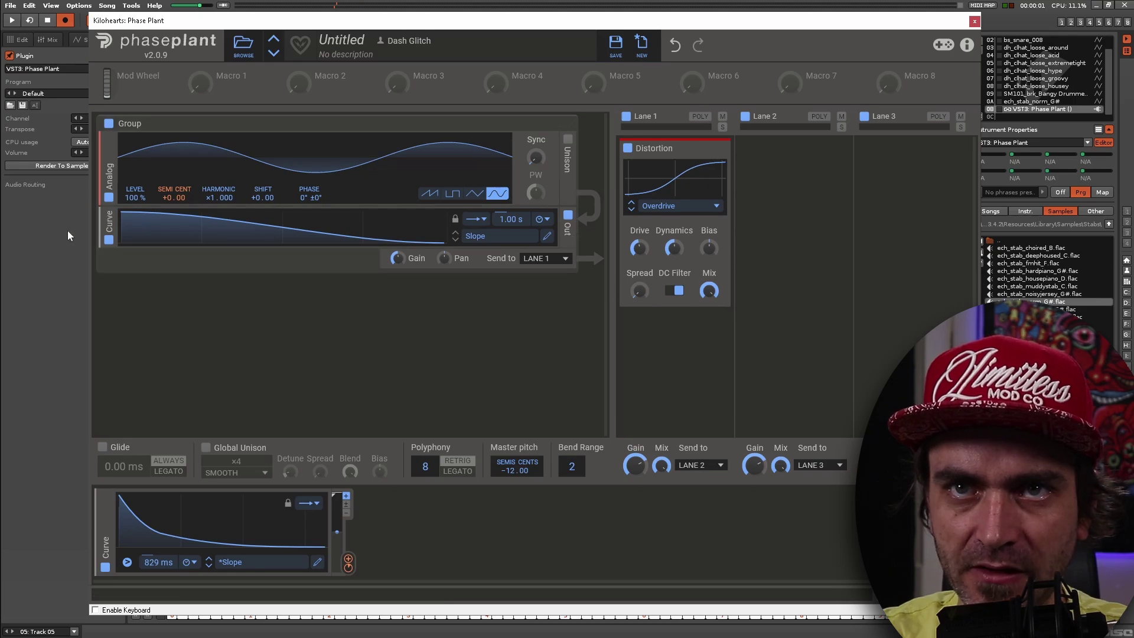
- Reshape the group's volume curve with a dip to 50% at 125 ms and a second peak of about 88% at 250 ms
{"action": "left_click", "coordinate": [547, 236]}
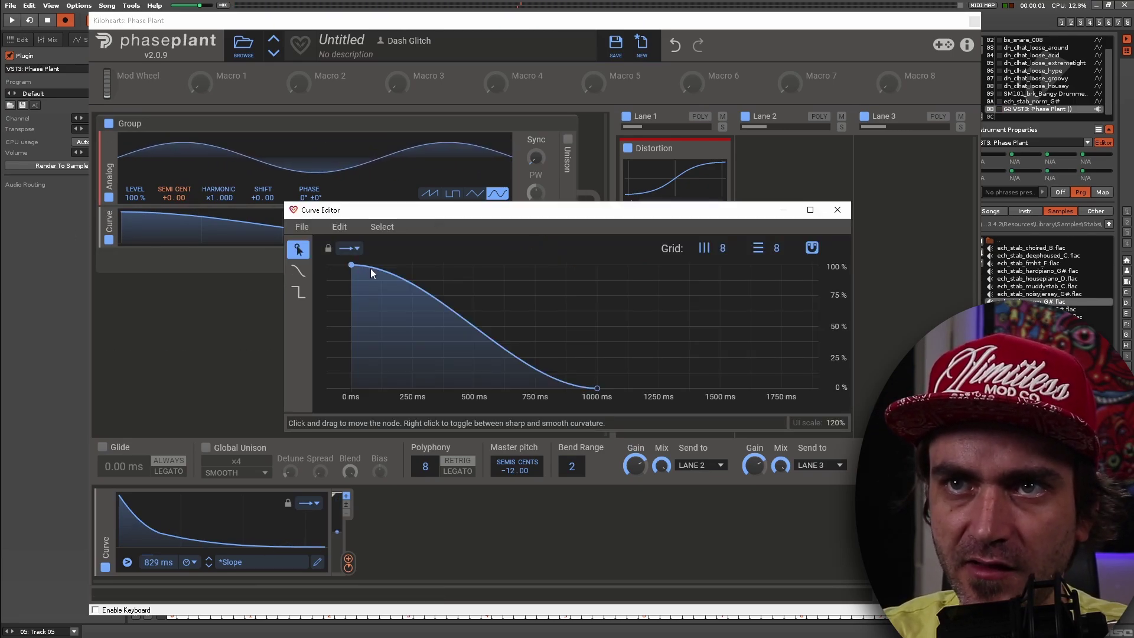
{"action": "left_click", "coordinate": [410, 271]}
{"action": "left_click_drag", "start_coordinate": [409, 271], "coordinate": [444, 278]}
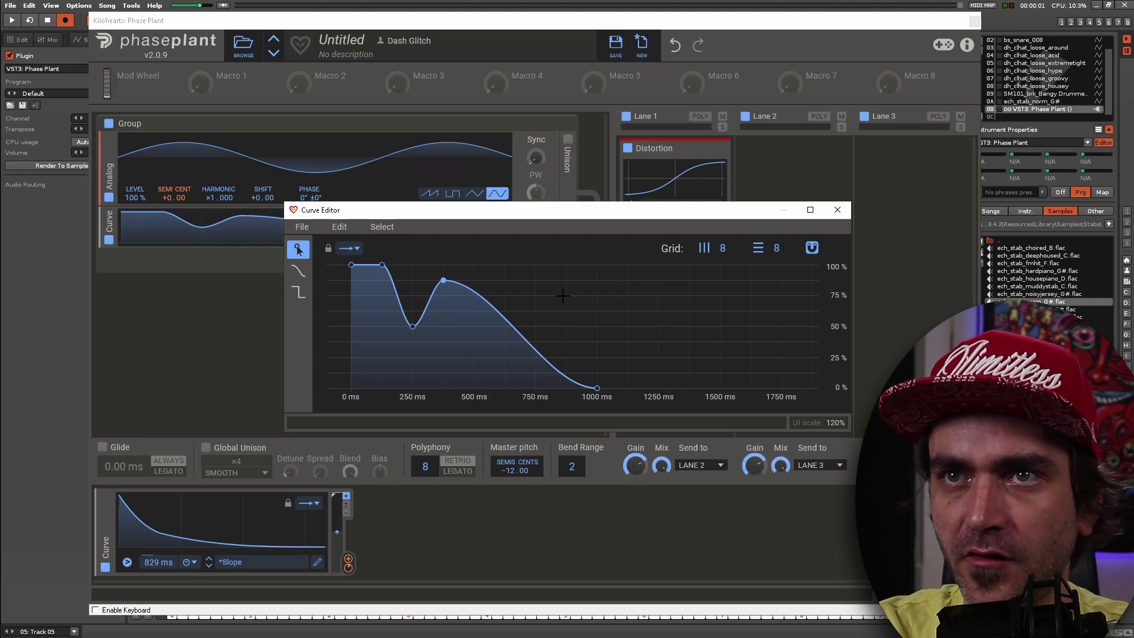
{"action": "double_click", "coordinate": [383, 266]}
{"action": "left_click_drag", "start_coordinate": [420, 329], "coordinate": [389, 331]}
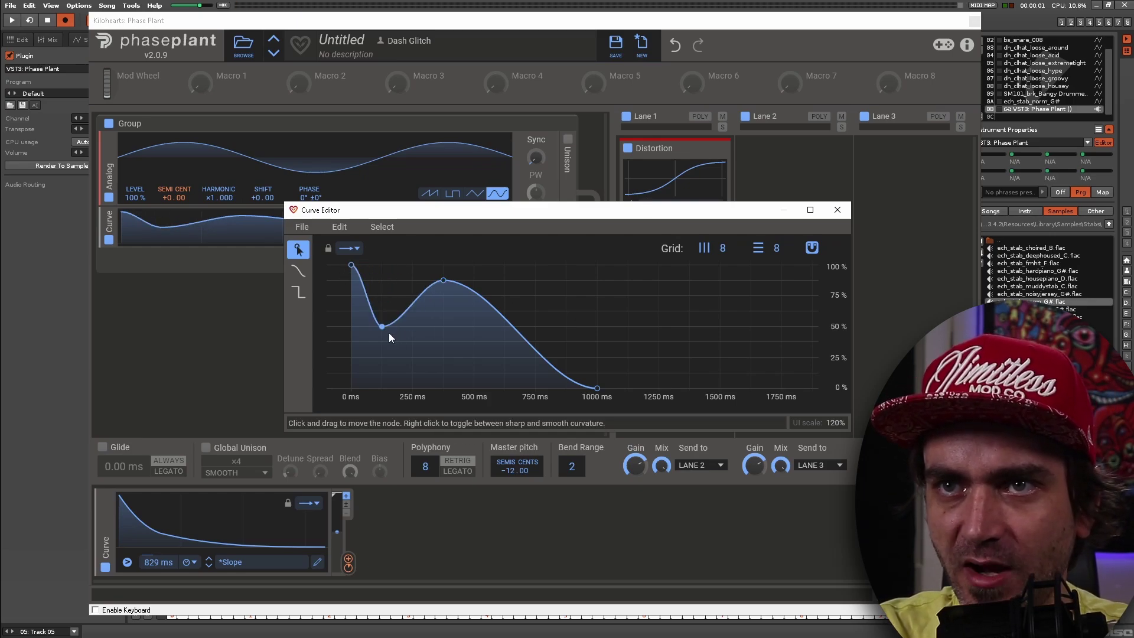
{"action": "left_click_drag", "start_coordinate": [443, 283], "coordinate": [413, 281]}
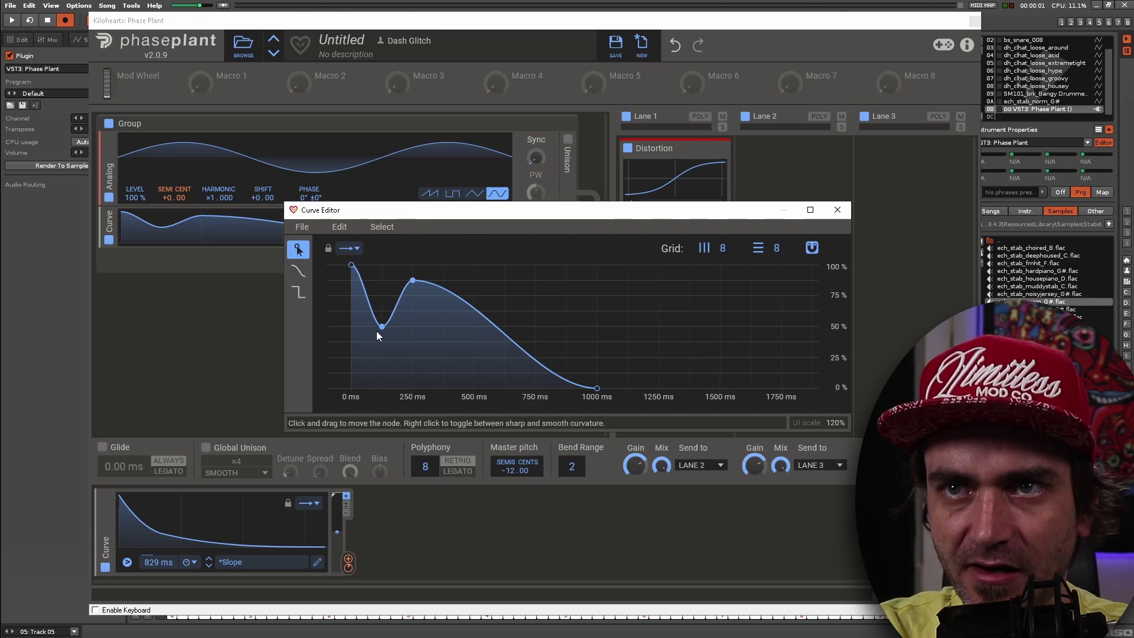
- Deepen the volume curve's dip at 125 ms to 25% and add a 75% node directly above it for a vertical drop
{"action": "left_click_drag", "start_coordinate": [378, 321], "coordinate": [384, 349]}
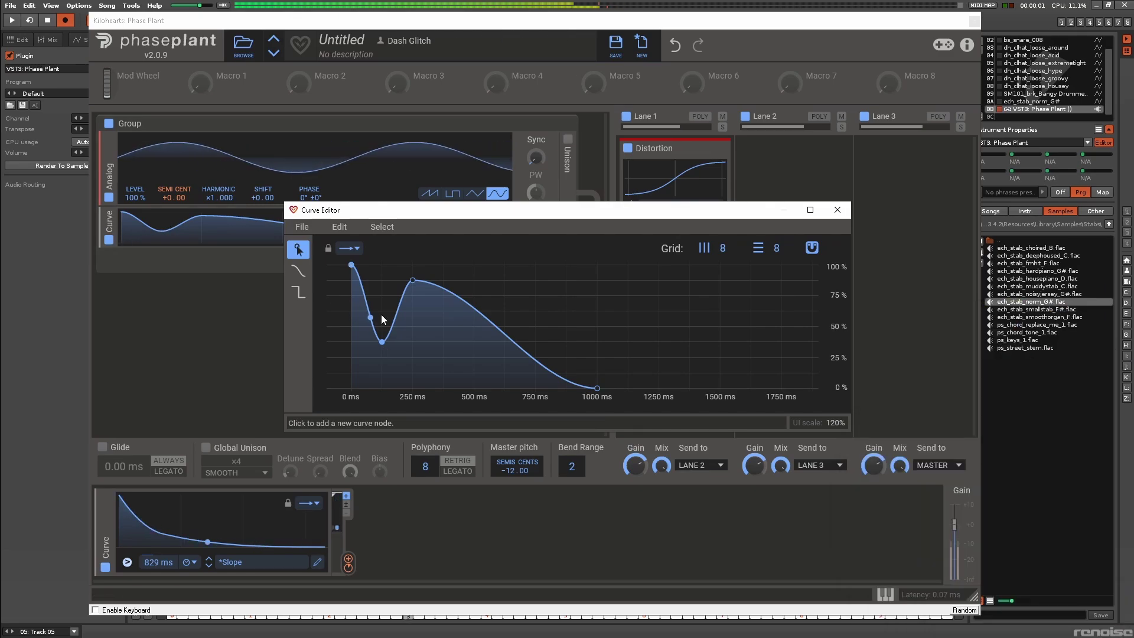
{"action": "left_click_drag", "start_coordinate": [382, 340], "coordinate": [385, 365]}
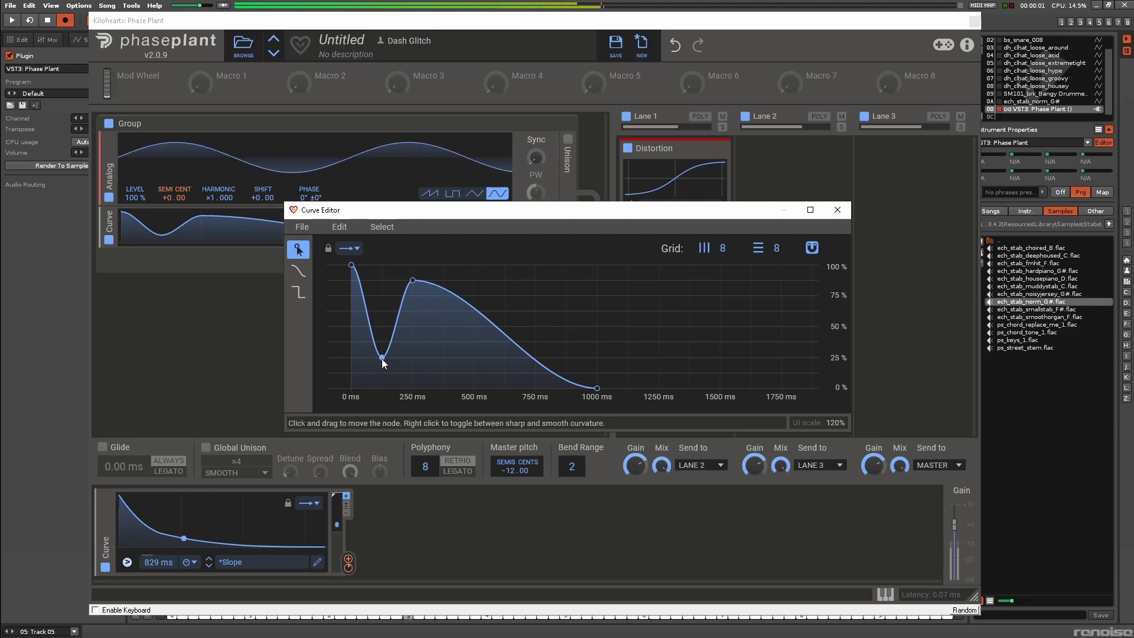
{"action": "left_click_drag", "start_coordinate": [361, 306], "coordinate": [379, 295]}
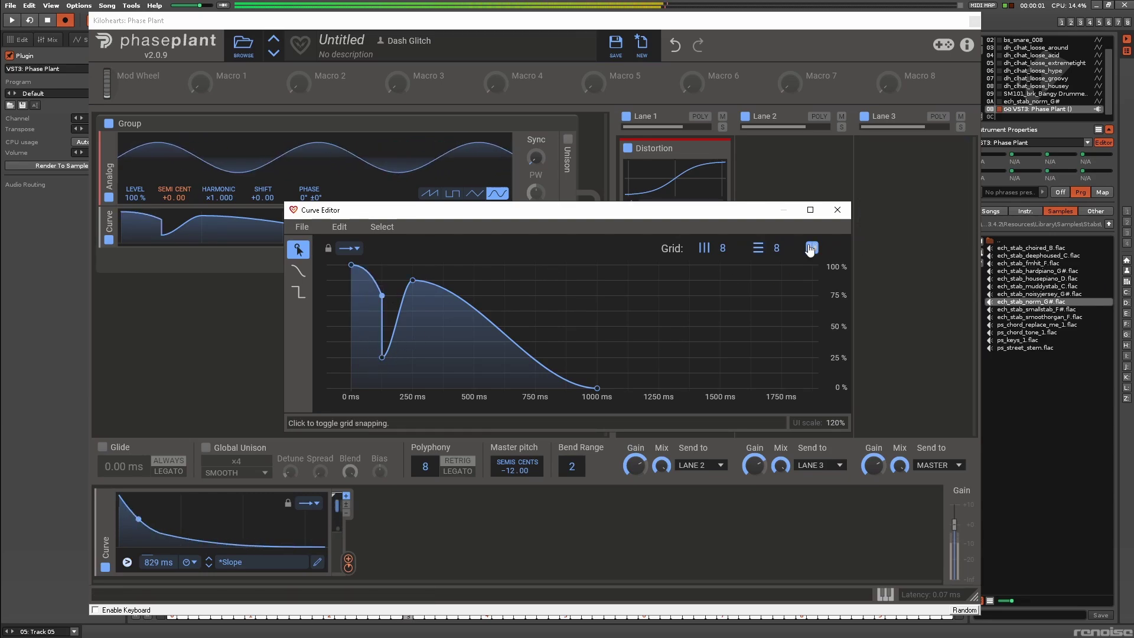